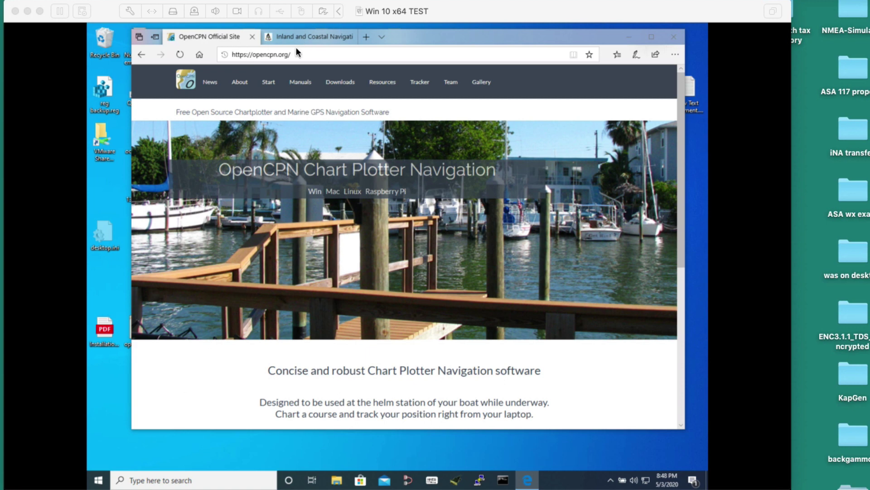
Reload opencpn.org in Edge and go to the site's Downloads page
click(314, 52)
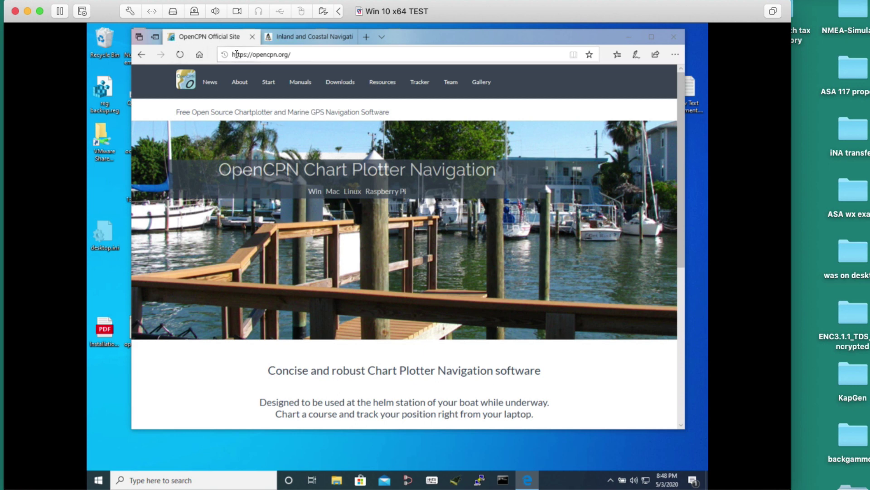
click(314, 53)
click(314, 53)
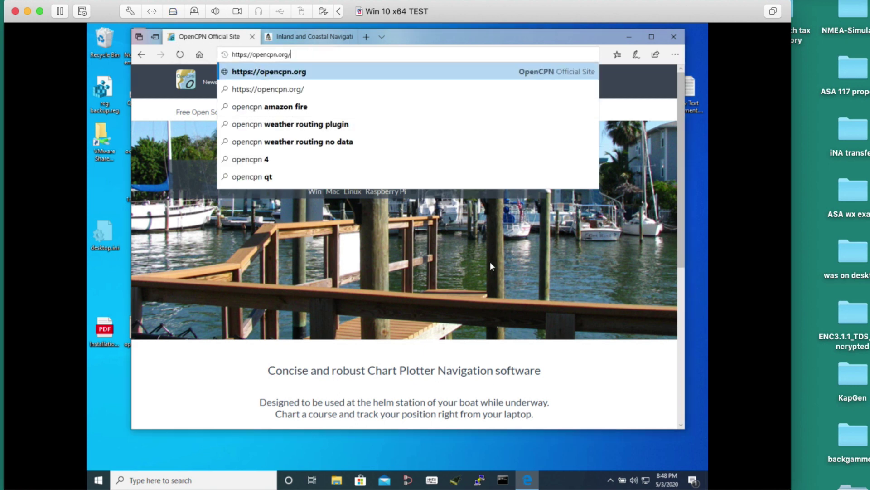
key(Return)
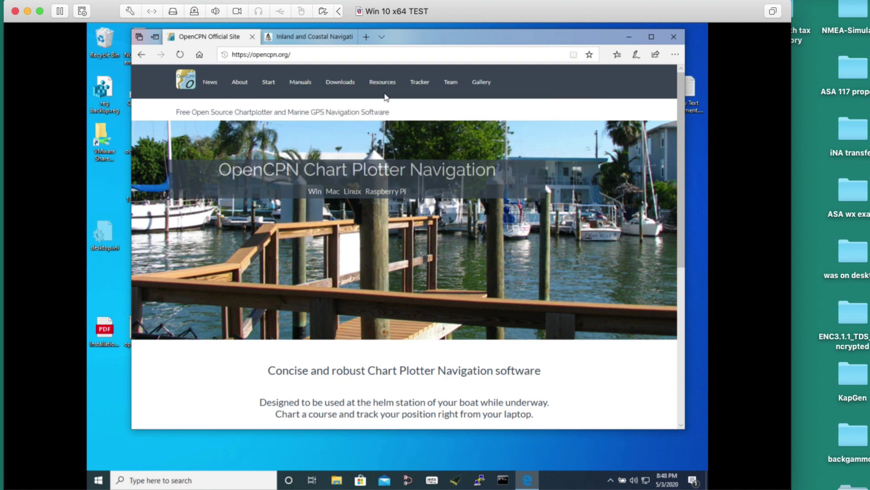
click(328, 82)
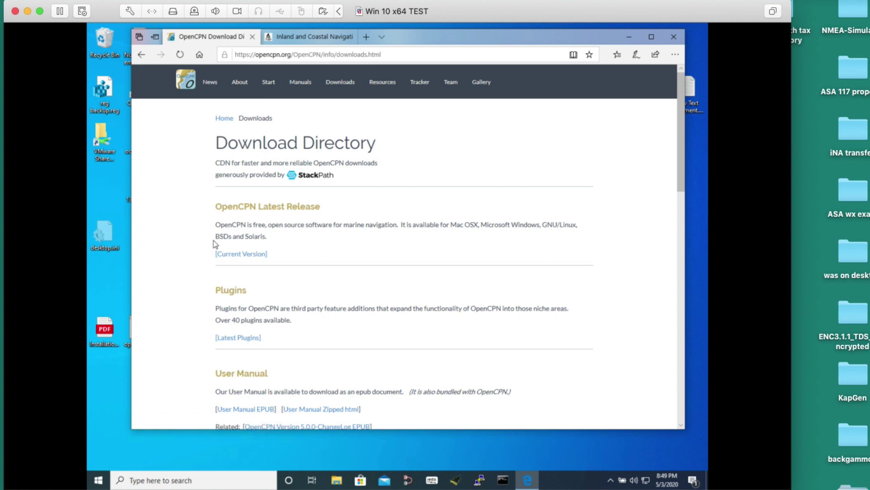
Download the current OpenCPN Windows installer and run it in English
click(234, 255)
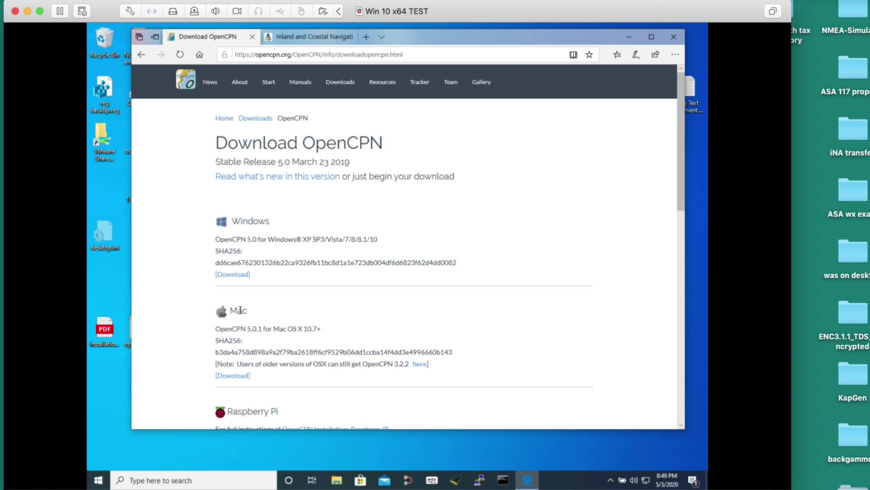
click(241, 276)
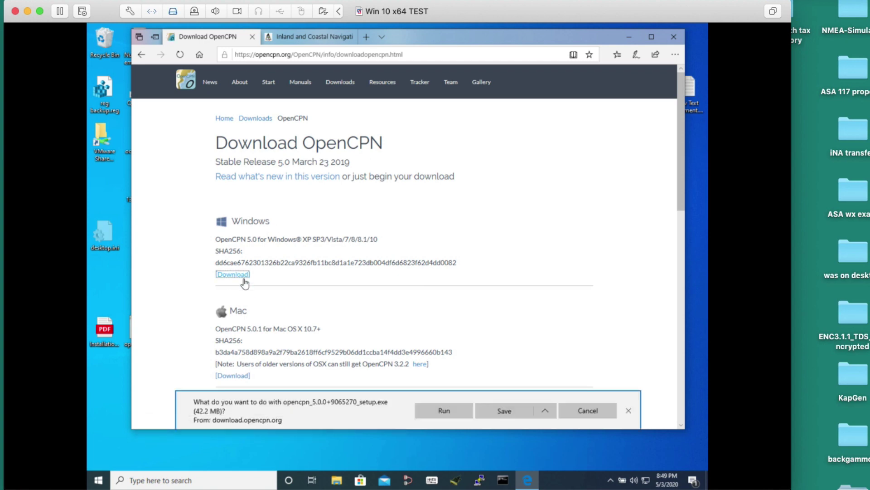
click(442, 412)
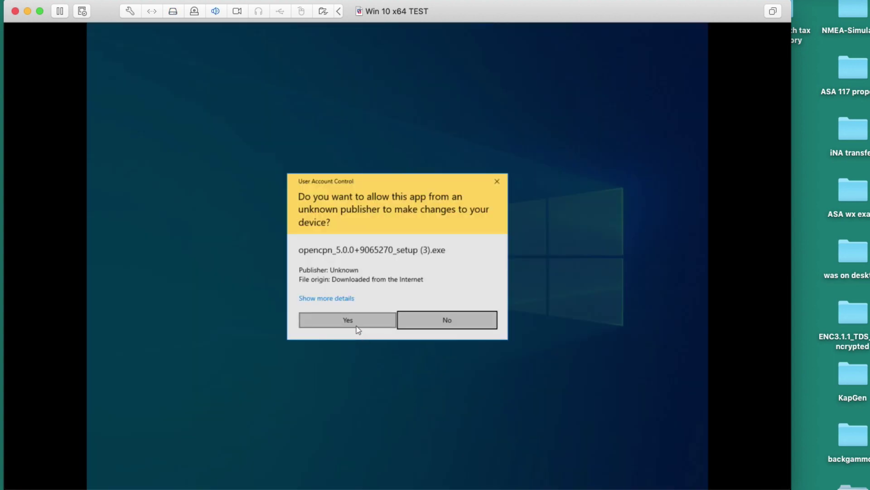
click(357, 325)
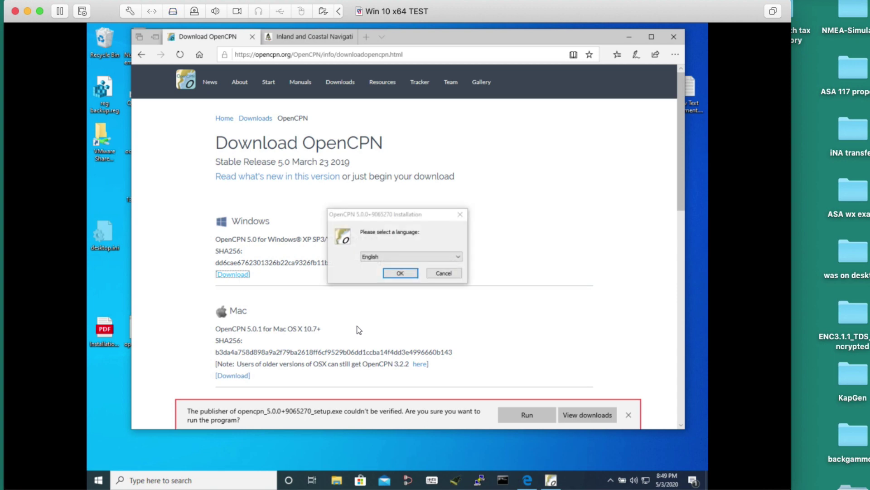
click(399, 273)
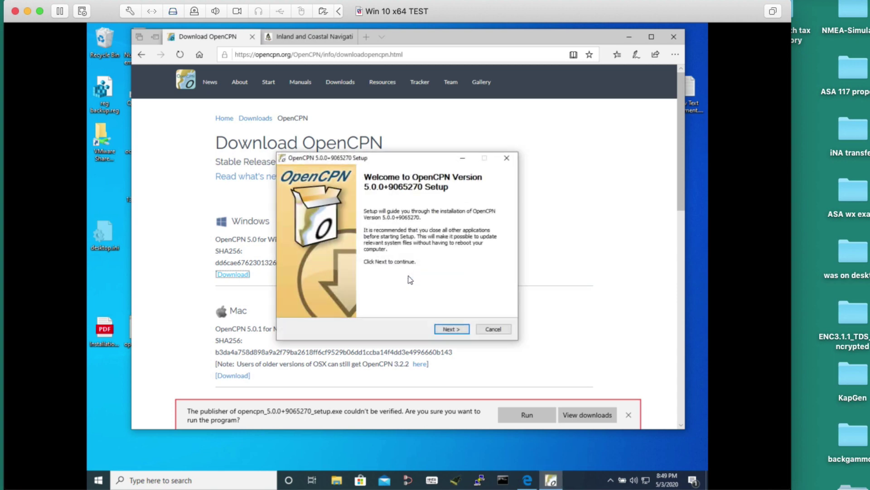
Install OpenCPN 5.0.0 with all default settings and finish setup to launch it
click(451, 330)
click(452, 330)
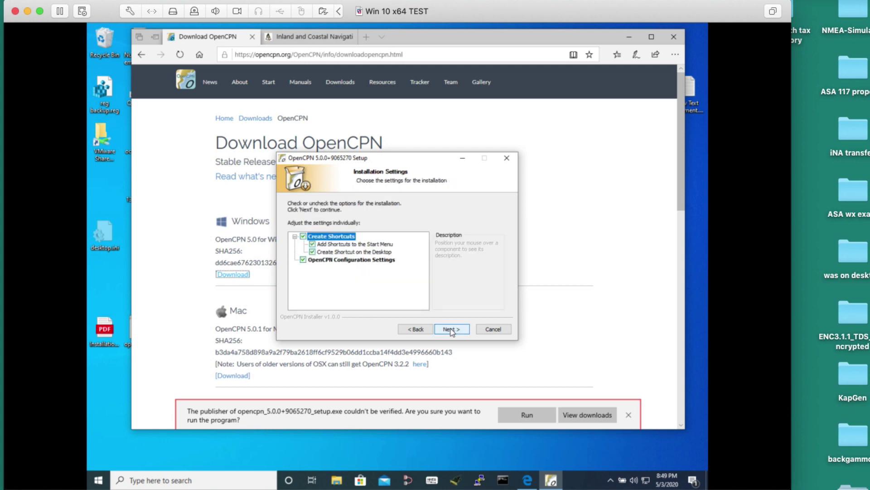
click(451, 330)
click(451, 330)
click(452, 329)
click(451, 329)
click(451, 330)
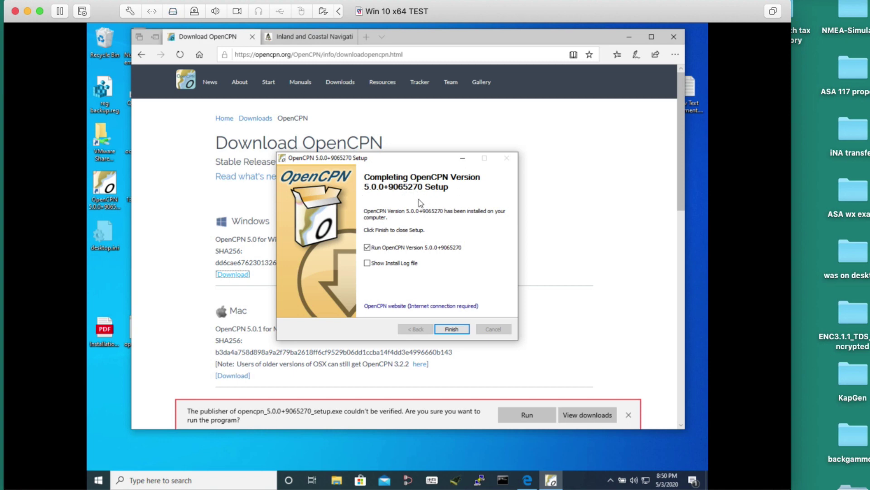
click(452, 330)
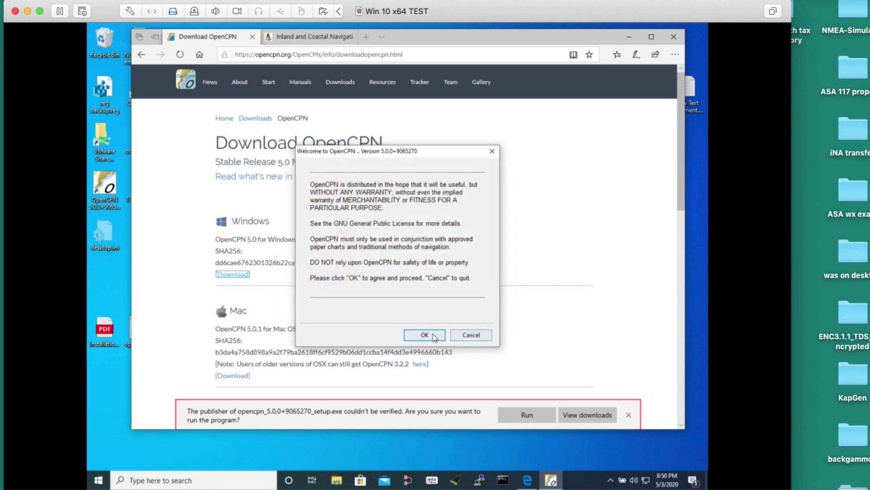
Accept the OpenCPN warranty notice, dismiss Edge's warning and minimize Edge
click(420, 336)
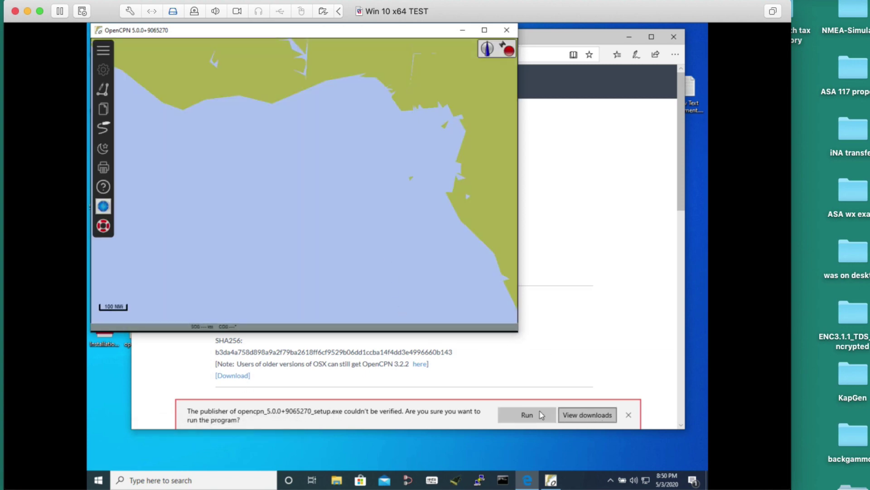
click(628, 415)
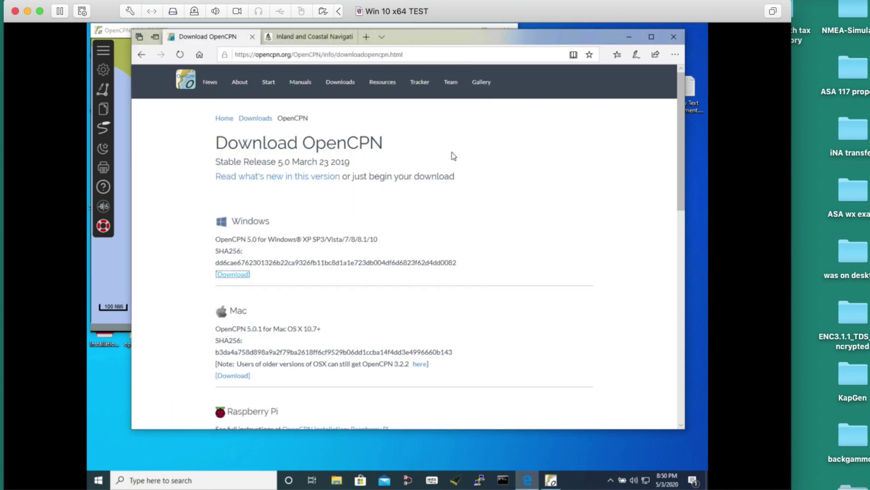
drag(564, 41, 543, 127)
click(617, 130)
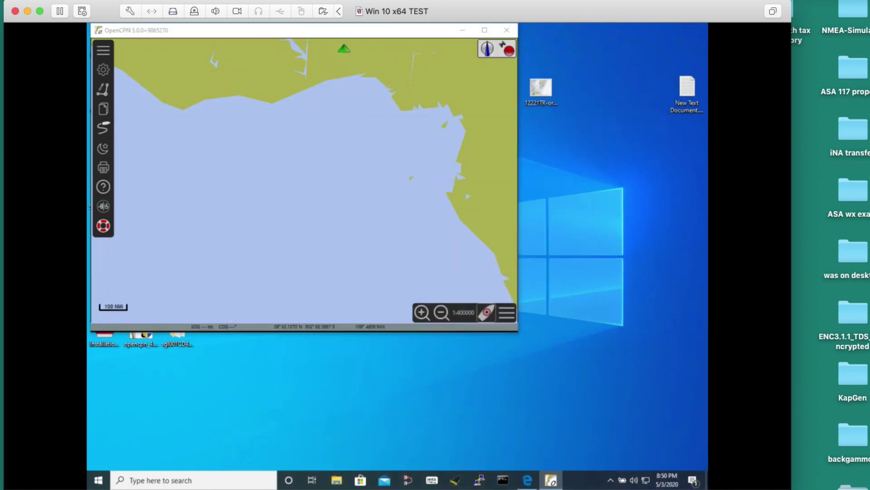
drag(350, 32, 473, 59)
Pan and zoom the chart to the Pacific Northwest coast at 100 NMi scale
drag(314, 189, 450, 317)
scroll(424, 247, down, 3)
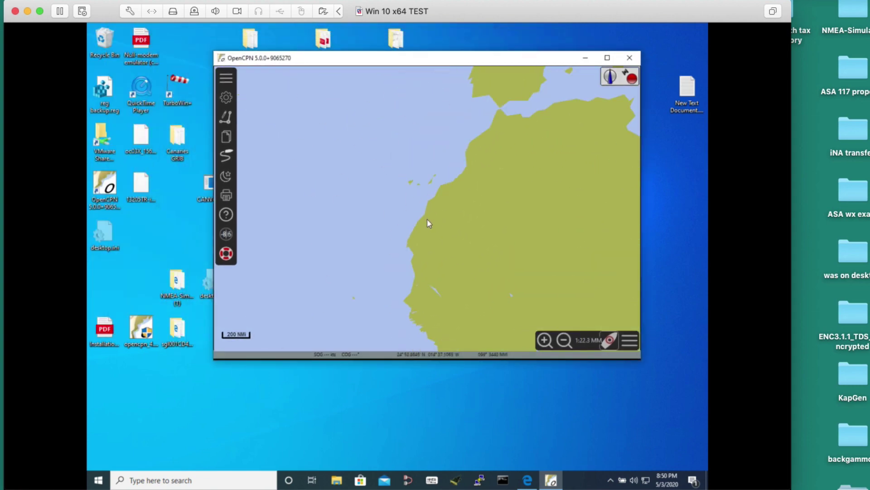
scroll(430, 225, down, 5)
drag(453, 254, 518, 230)
drag(352, 150, 447, 221)
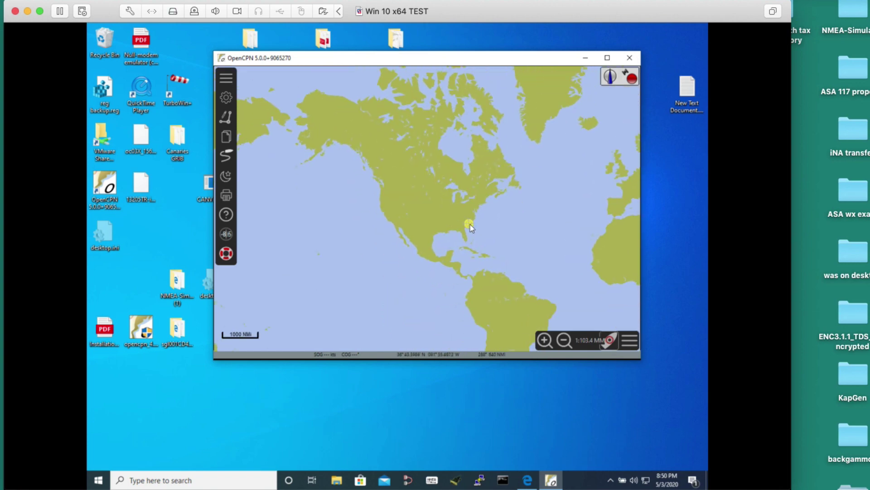
scroll(343, 195, up, 7)
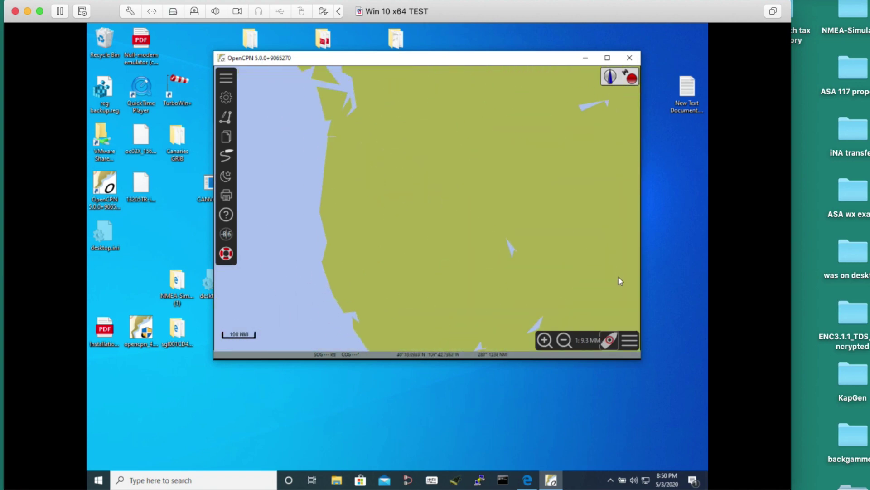
drag(365, 86, 410, 190)
scroll(396, 200, up, 1)
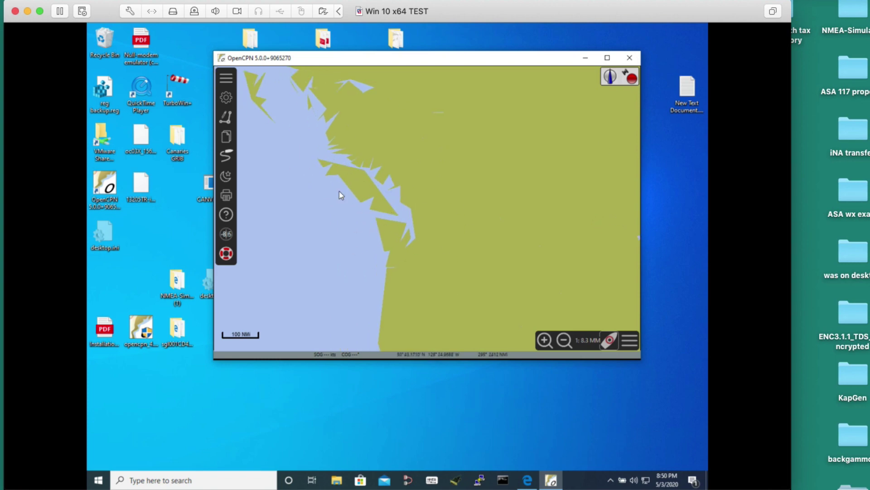
drag(440, 240, 394, 204)
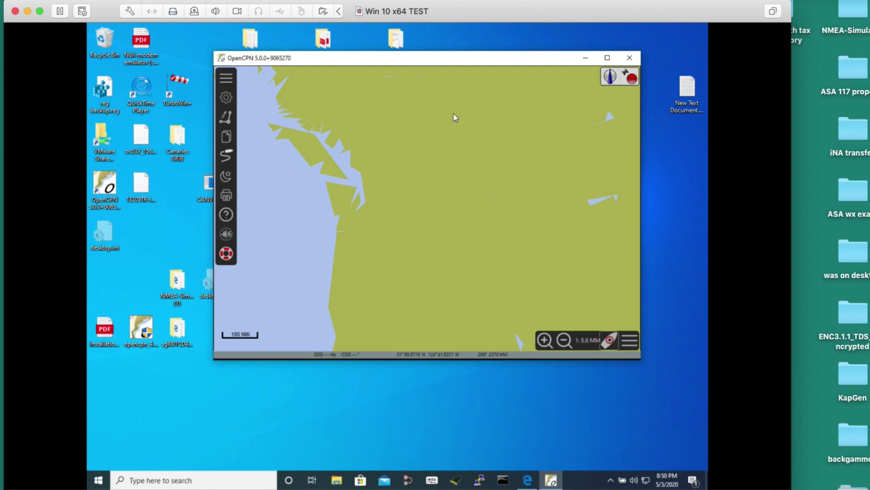
drag(418, 63, 397, 68)
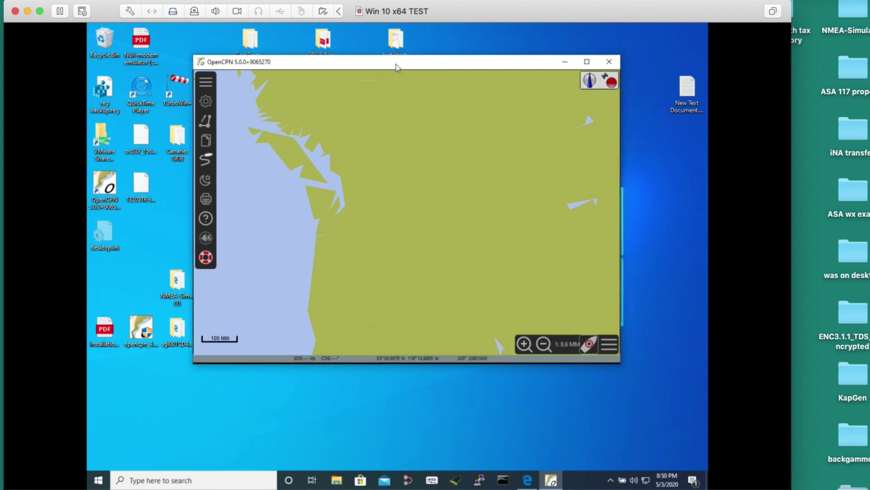
In Options > Charts > Chart Downloader, add All GSHHG basemaps as a new chart source
click(206, 102)
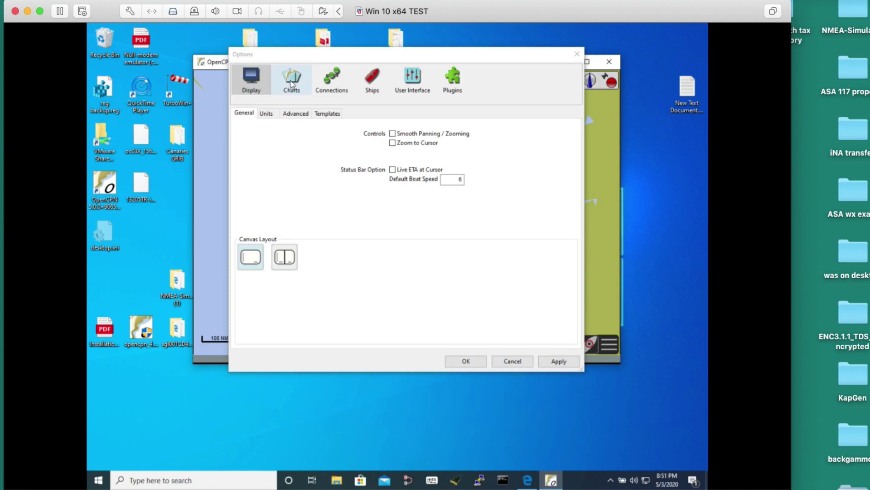
click(290, 81)
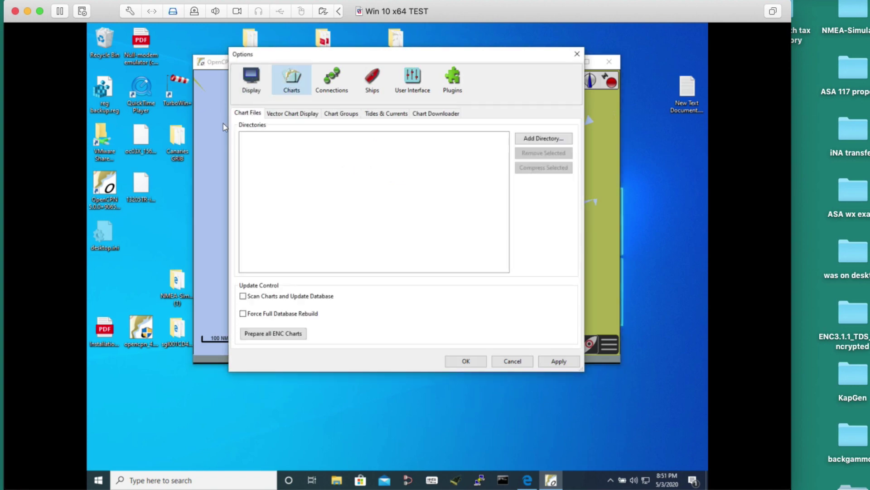
click(437, 114)
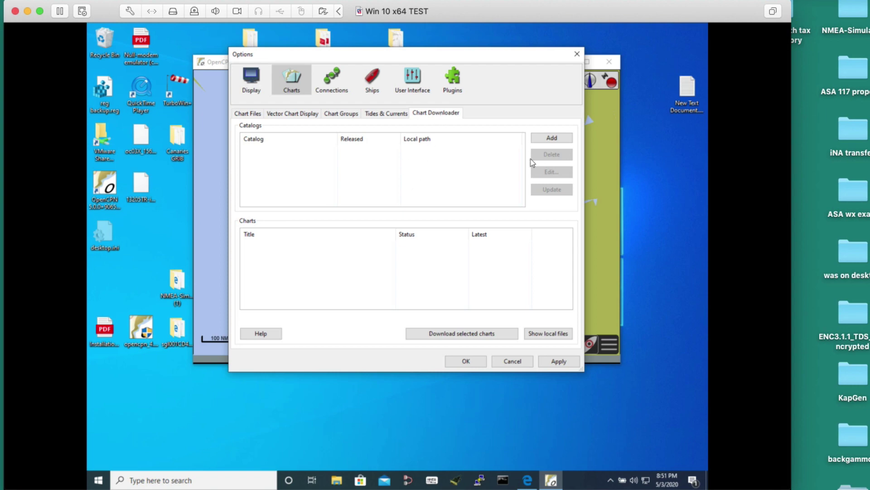
click(551, 138)
click(315, 129)
click(281, 129)
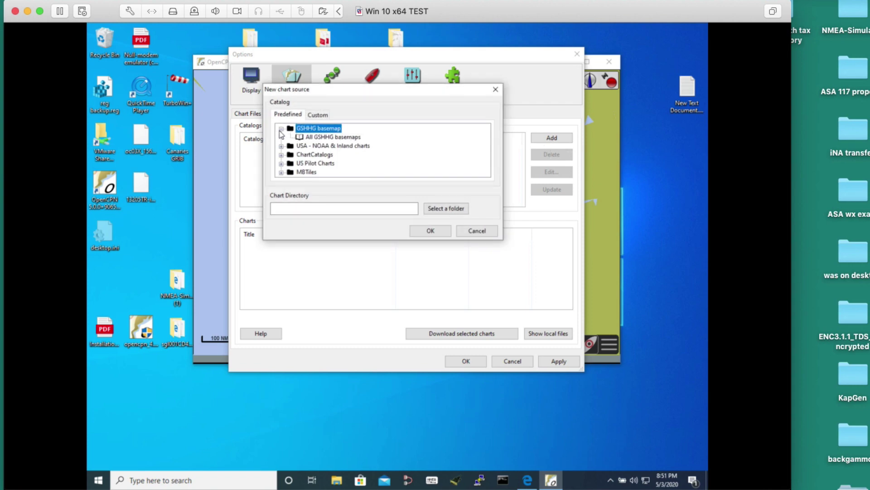
click(321, 137)
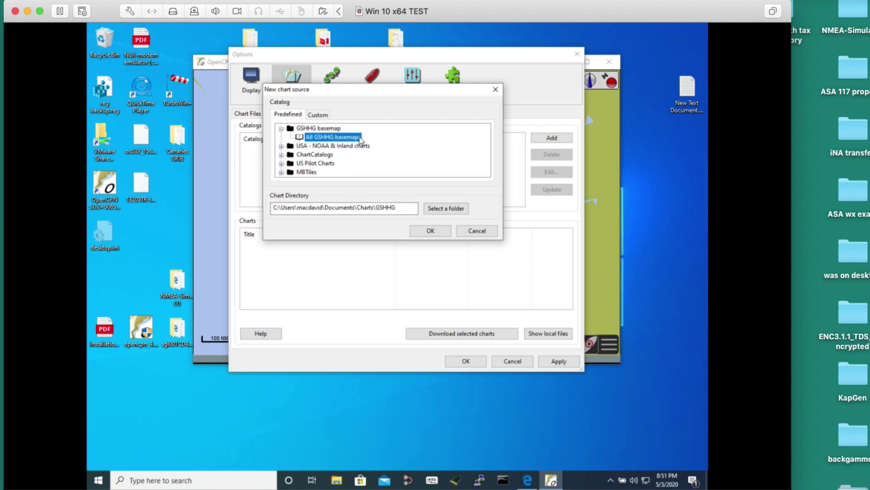
Update the GSHHG catalog and download the 38MB full-resolution coastal polygons chart
click(434, 233)
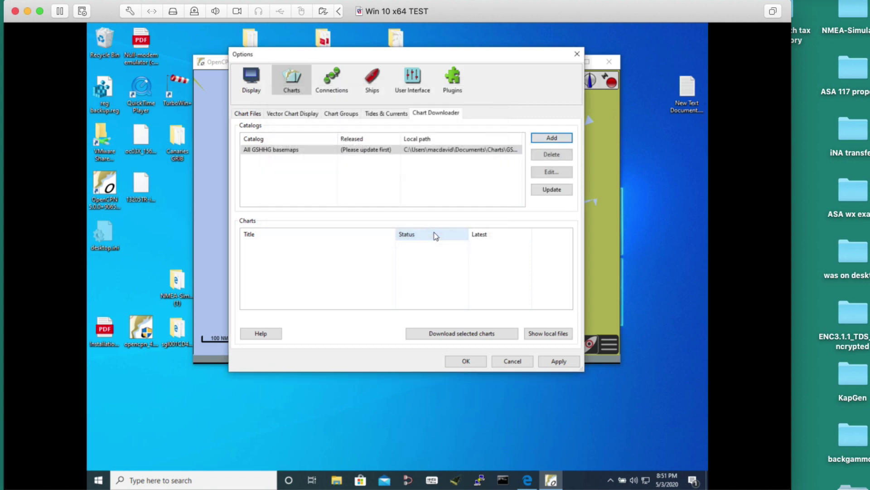
click(552, 191)
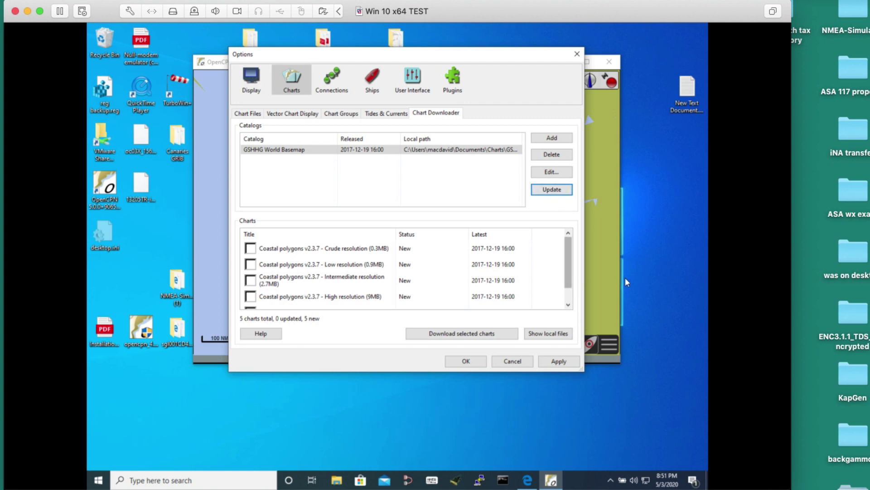
drag(569, 246, 570, 293)
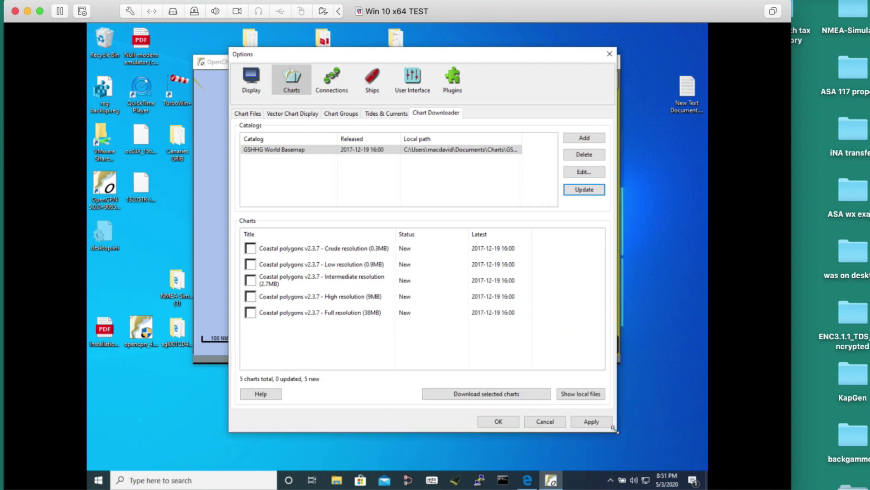
drag(614, 428, 615, 429)
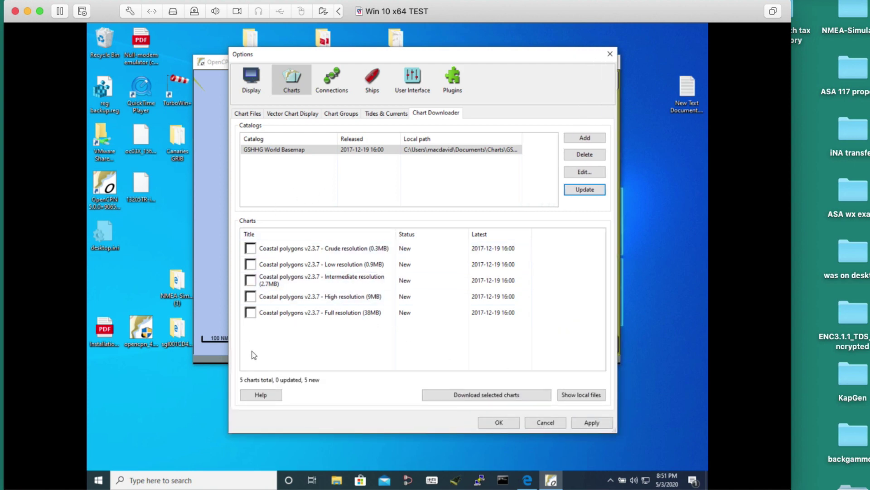
click(250, 312)
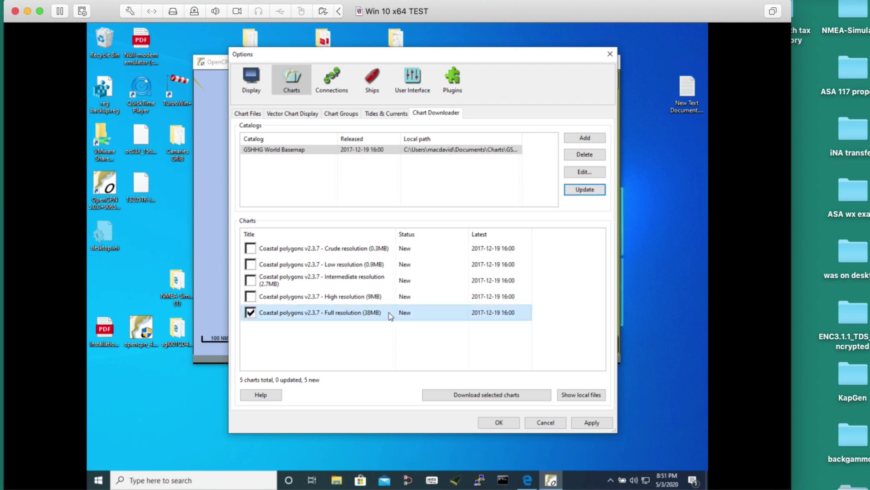
click(488, 399)
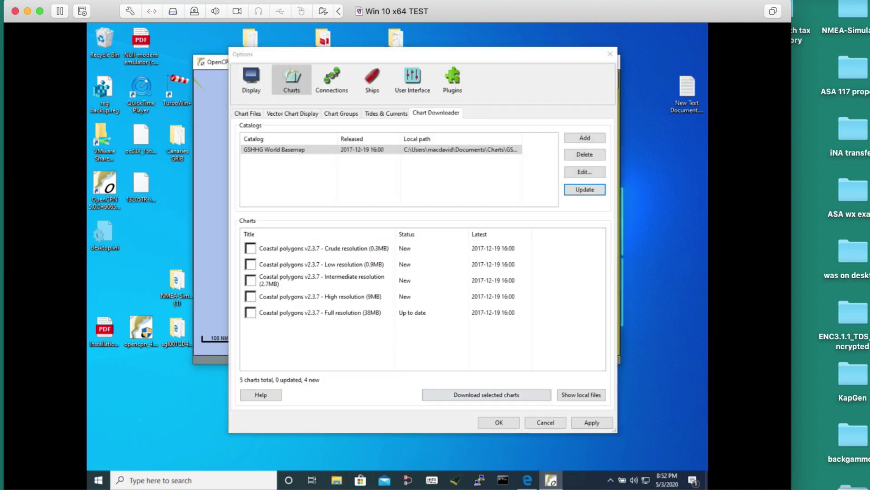
Apply the chart downloader settings and move Options aside to uncover the chart
drag(493, 58, 461, 44)
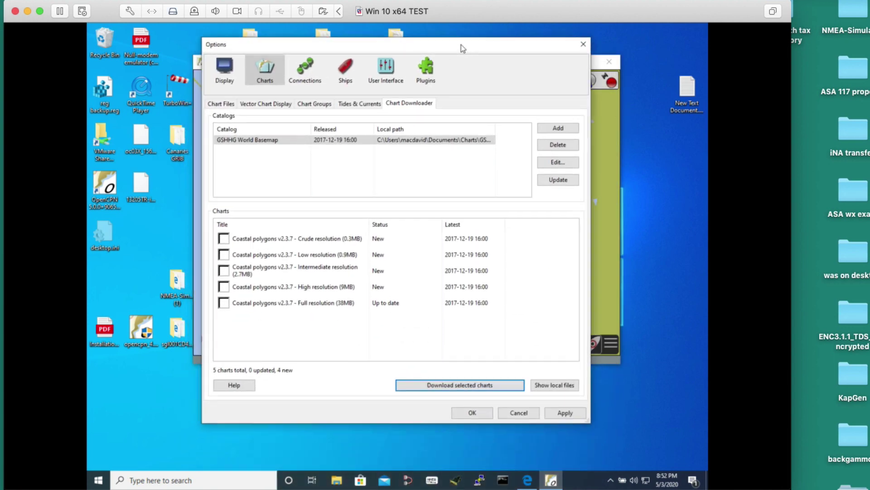
click(574, 413)
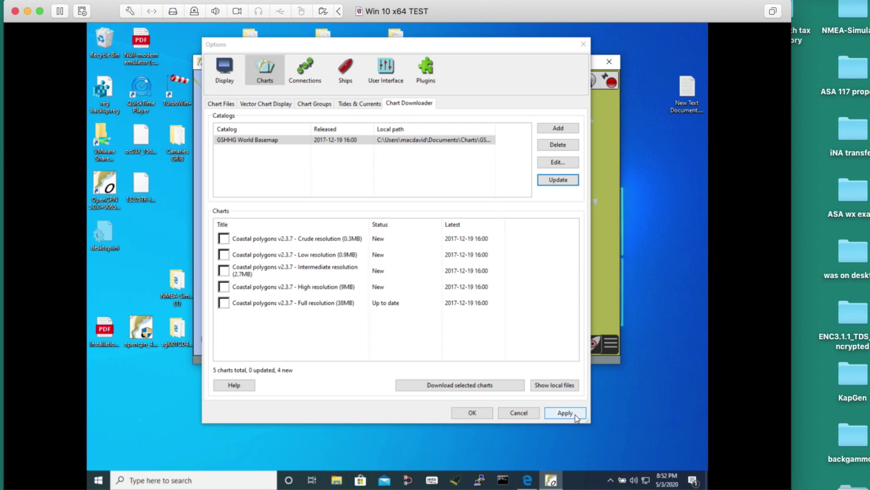
drag(432, 45, 443, 92)
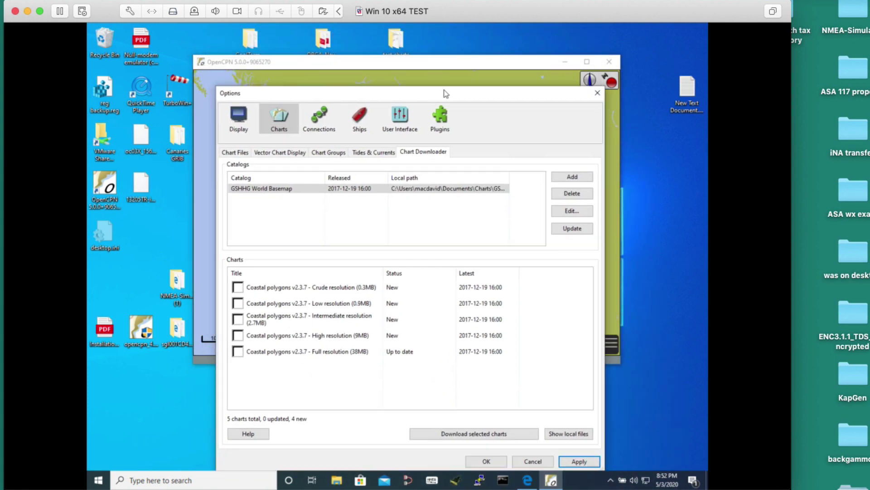
Close Options and zoom to 10 NMi over the Strait of Juan de Fuca and Puget Sound
click(595, 93)
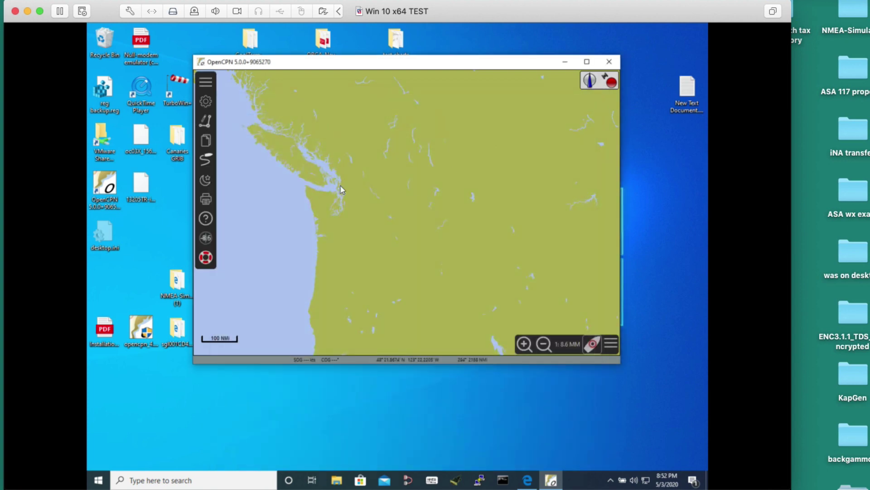
scroll(349, 188, up, 2)
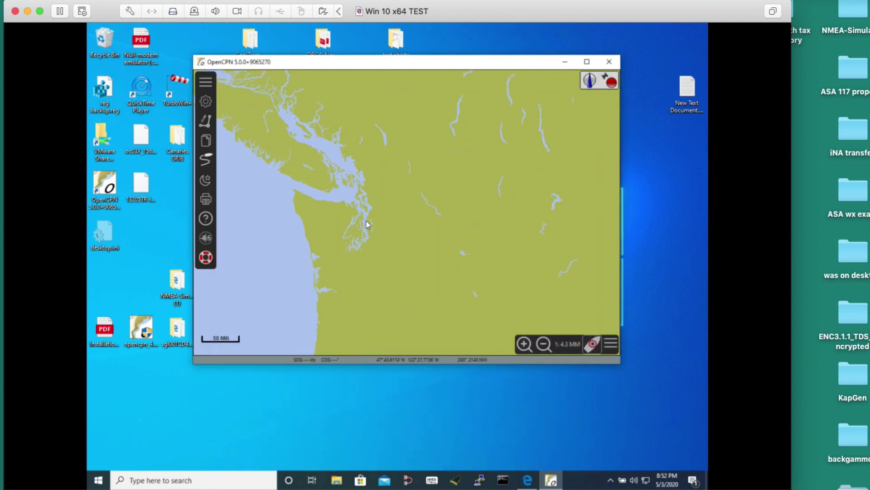
scroll(367, 221, up, 3)
scroll(498, 219, down, 1)
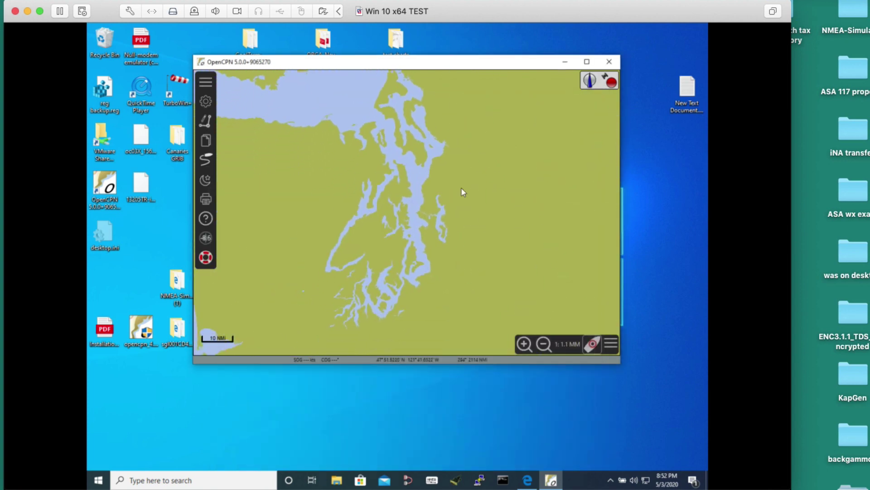
drag(420, 208, 500, 272)
drag(425, 235, 408, 214)
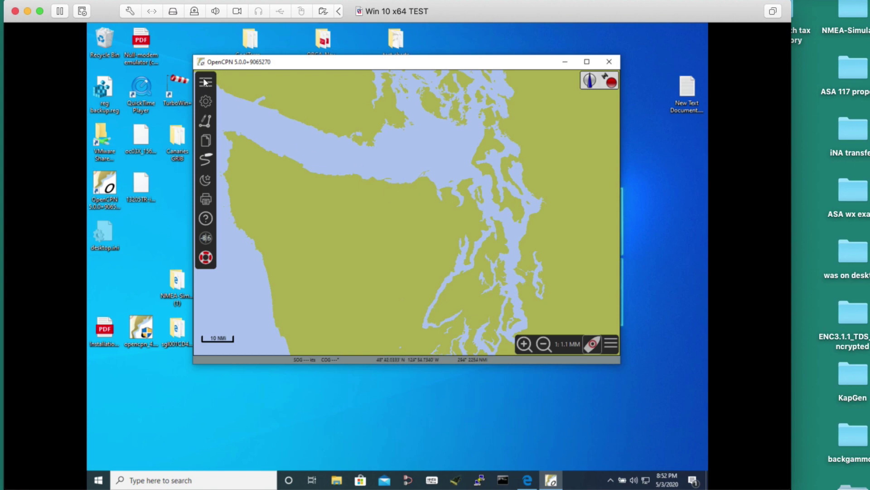
Toggle the Chart Panel Options and tools panel, then cancel out of the chart settings
click(610, 345)
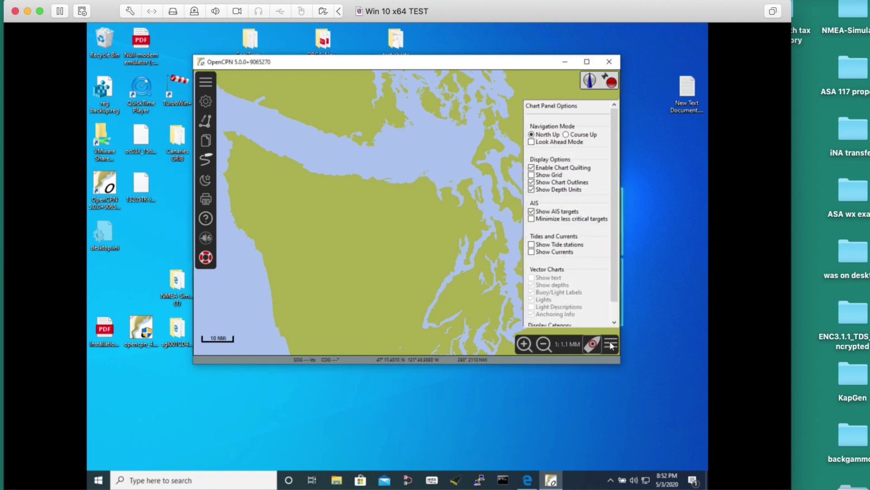
click(610, 346)
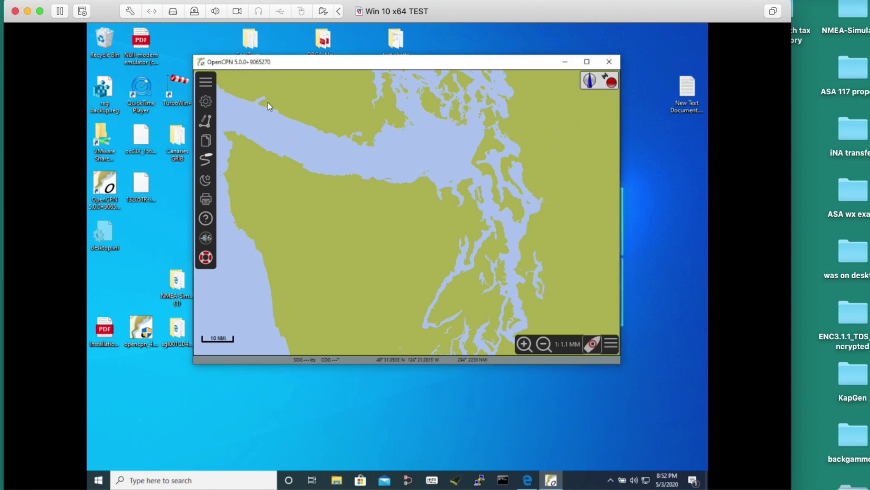
click(205, 83)
click(204, 83)
click(207, 101)
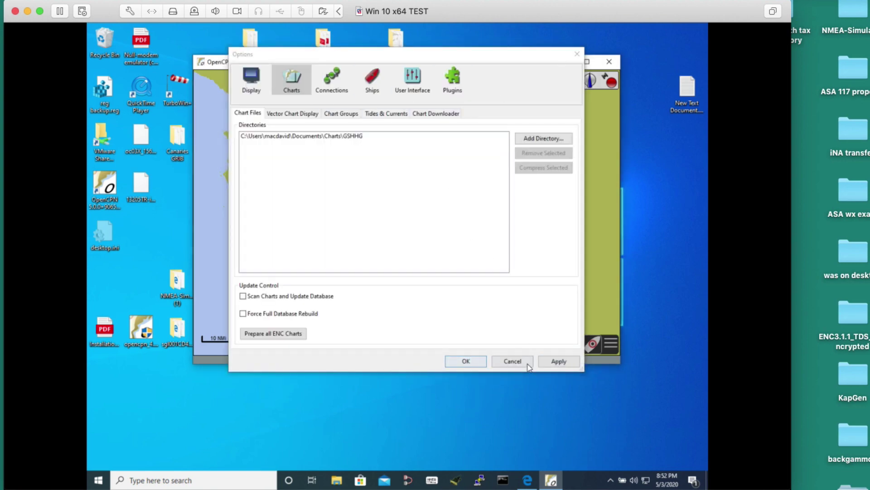
click(513, 361)
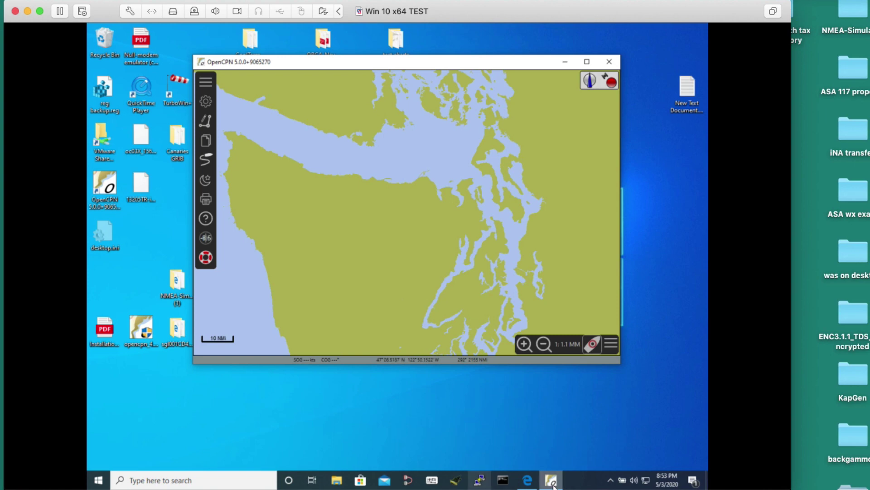
On starpath.com's navbook page, download the RNC echart of 18465TR (18465TR.zip, 16.1 MB)
click(527, 480)
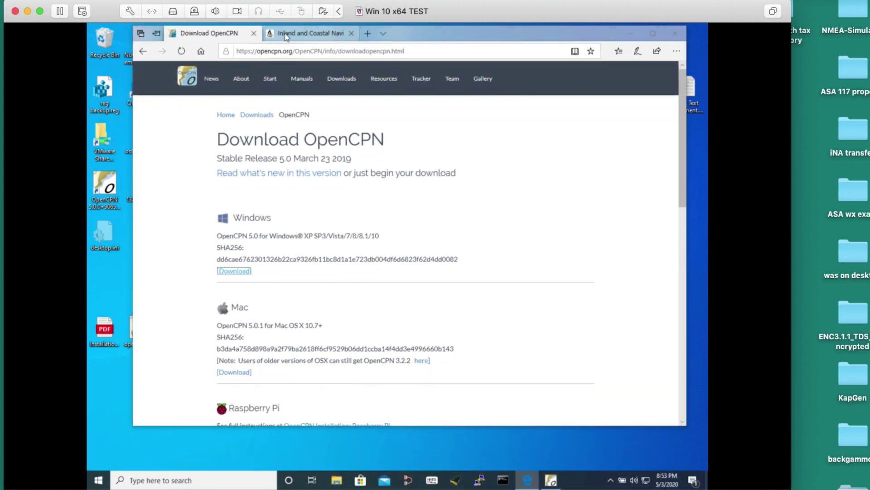
click(275, 38)
click(365, 50)
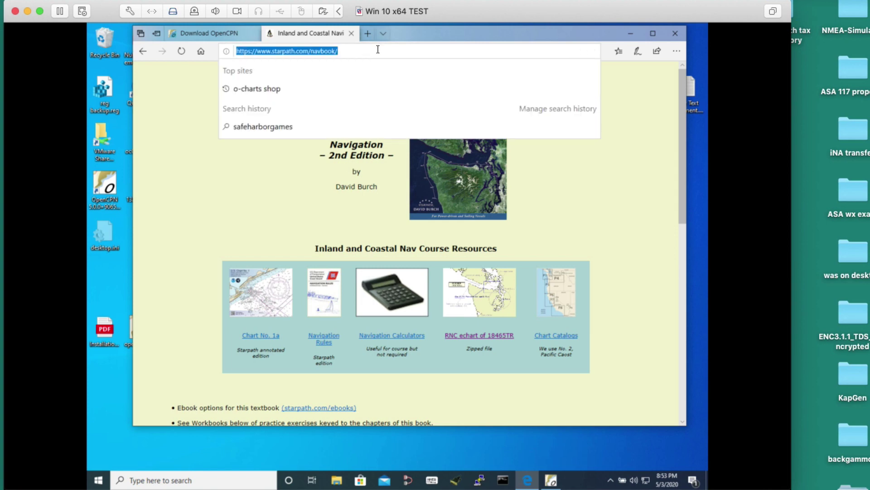
click(378, 50)
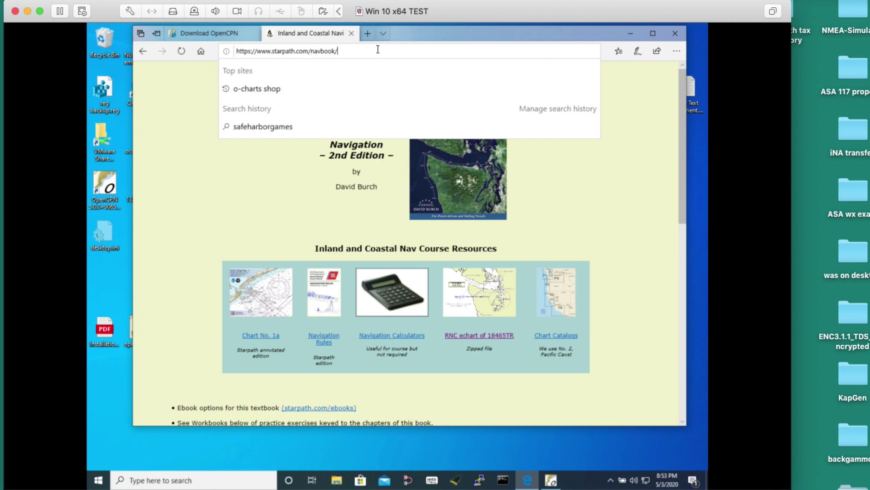
click(590, 227)
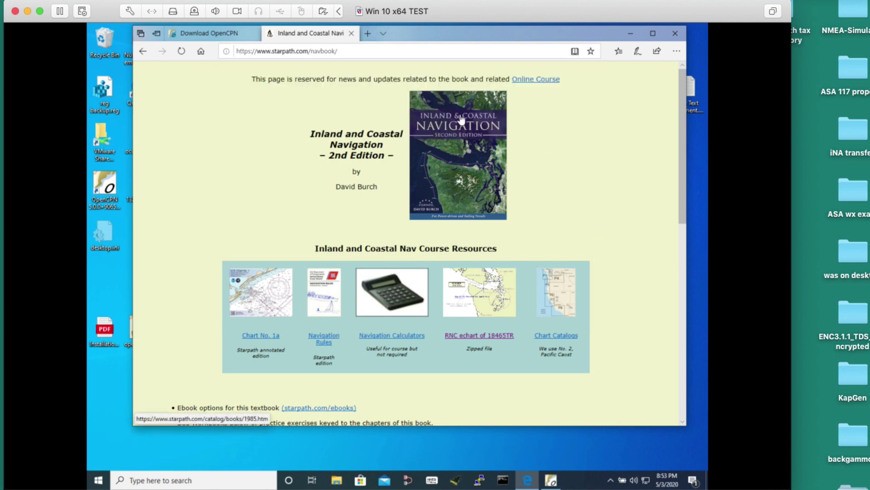
click(456, 151)
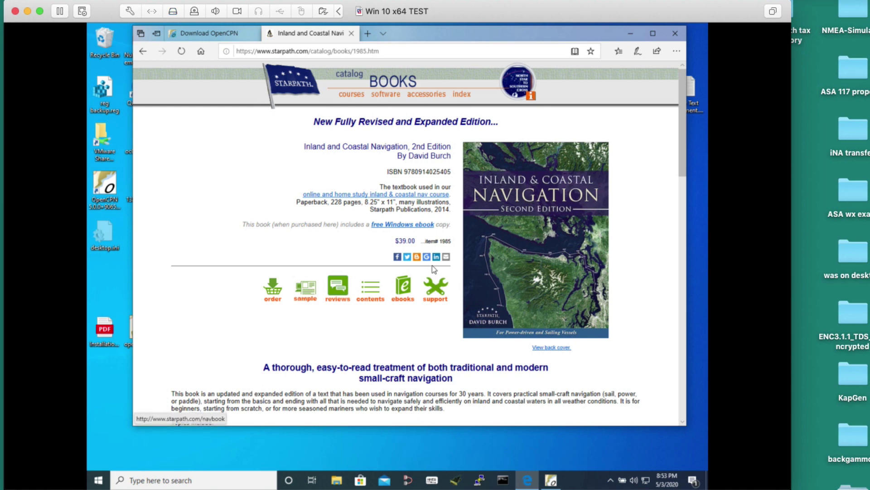
click(435, 293)
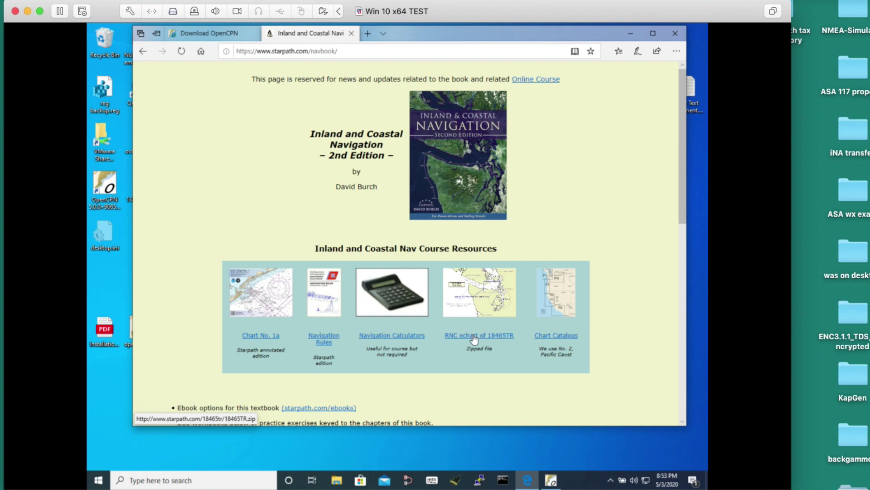
click(474, 336)
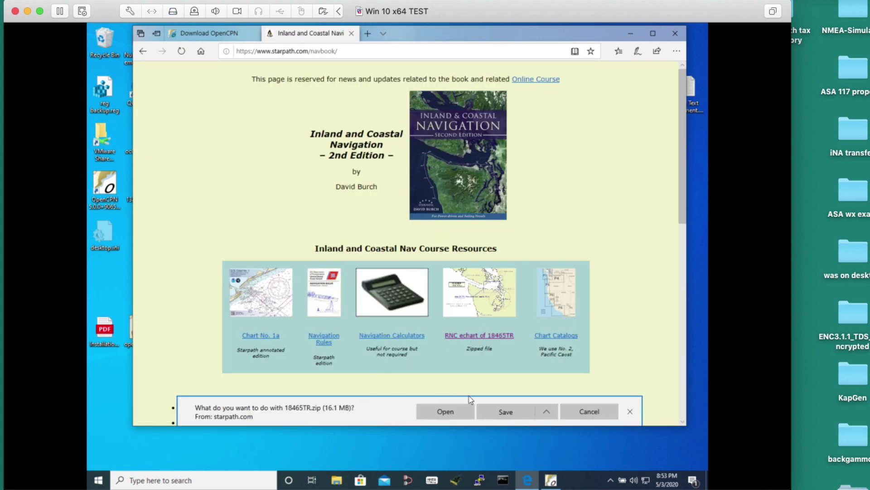
Open the downloaded 18465TR (5).zip and arrange its Explorer windows in view
click(446, 412)
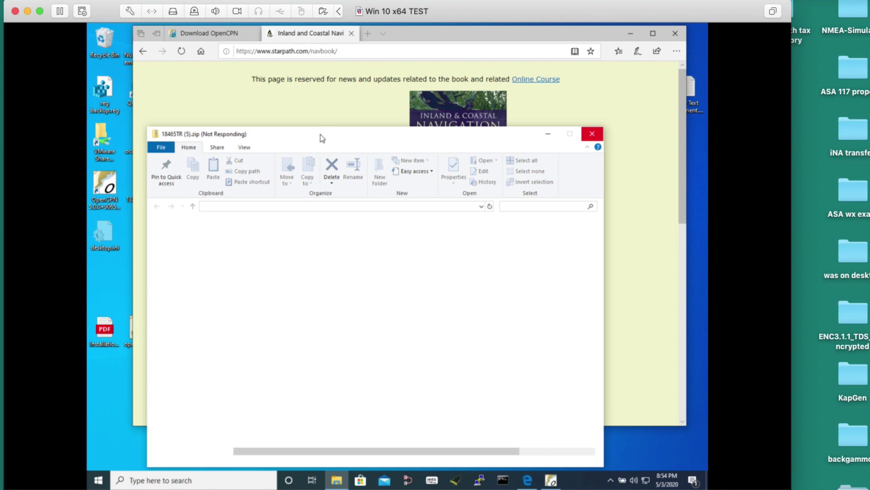
drag(321, 135, 392, 86)
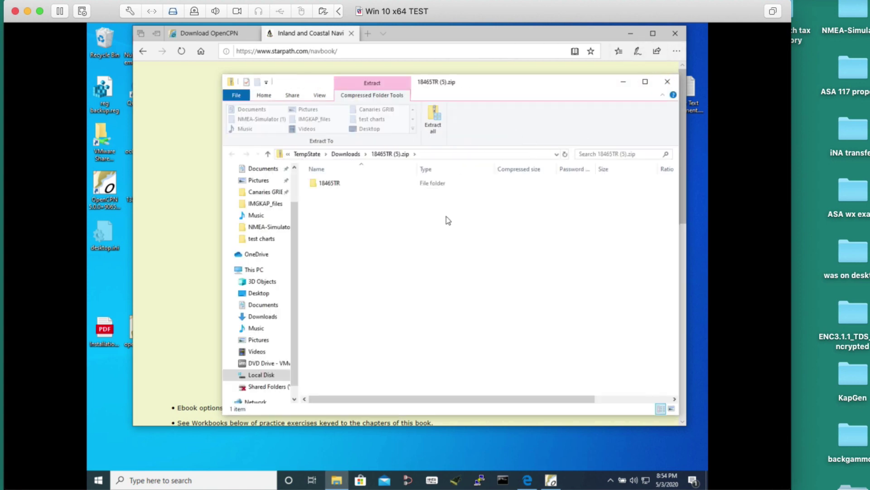
drag(484, 85, 499, 80)
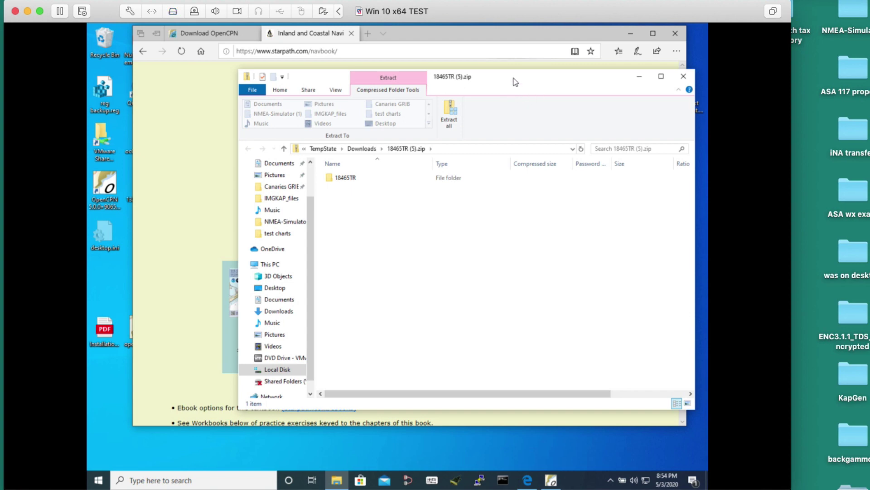
key(ctrl+n)
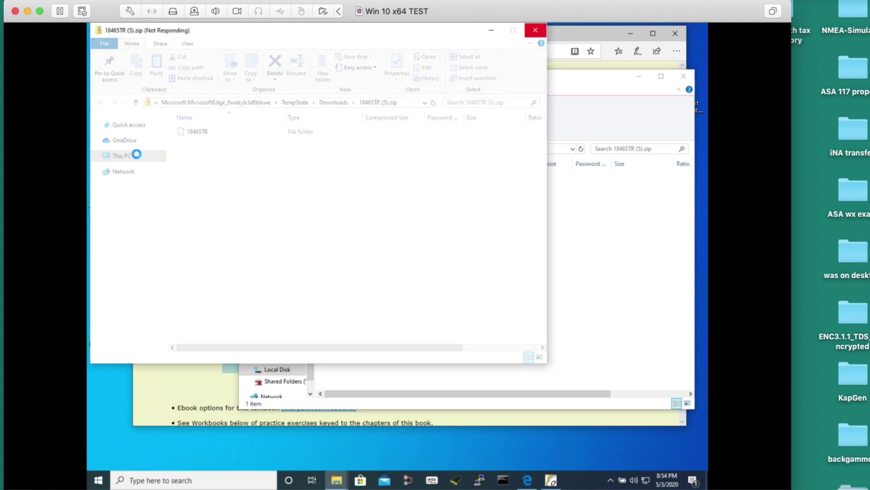
drag(365, 32, 403, 44)
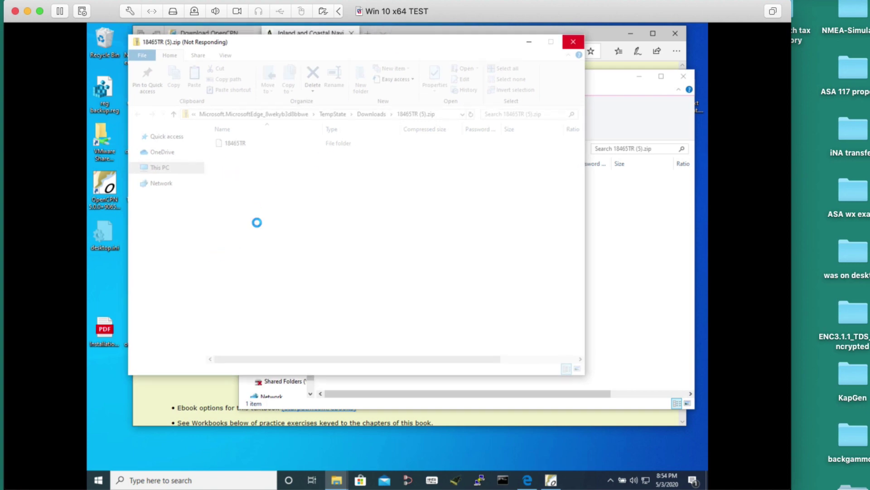
drag(323, 43, 356, 65)
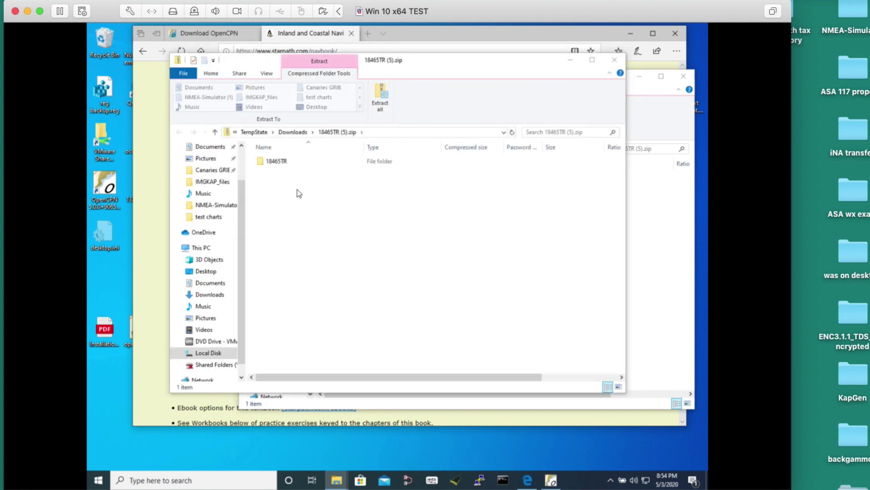
Copy the 18465TR folder from the zip into Documents\Charts
click(210, 283)
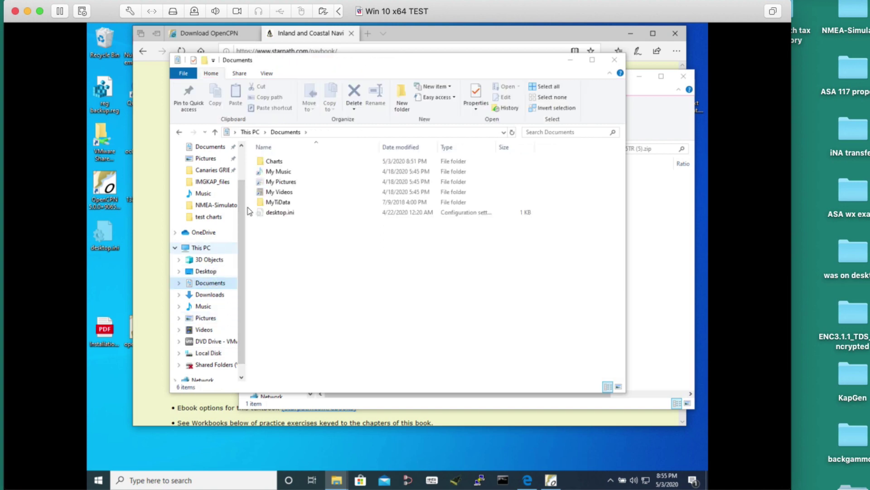
click(258, 162)
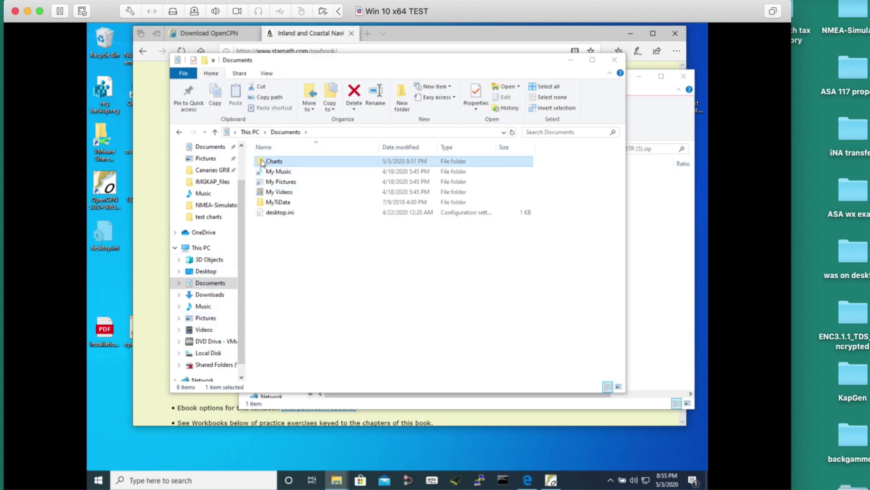
double_click(259, 162)
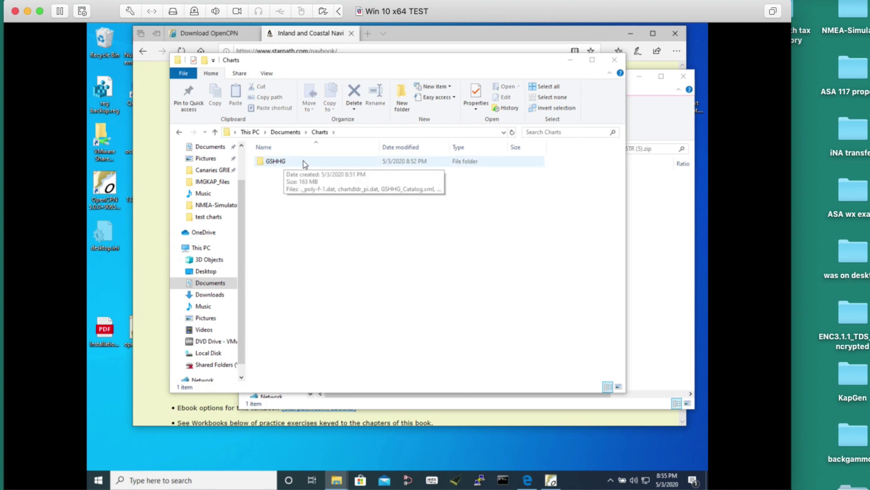
drag(429, 63, 400, 75)
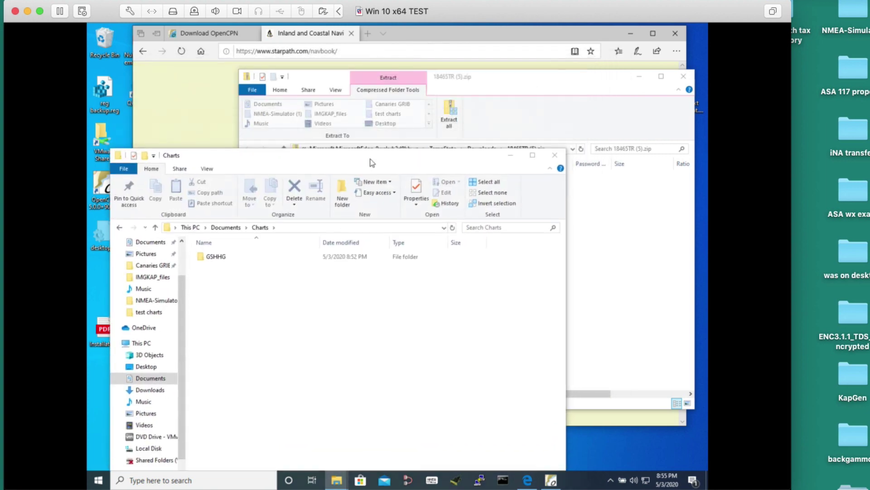
drag(373, 170, 414, 198)
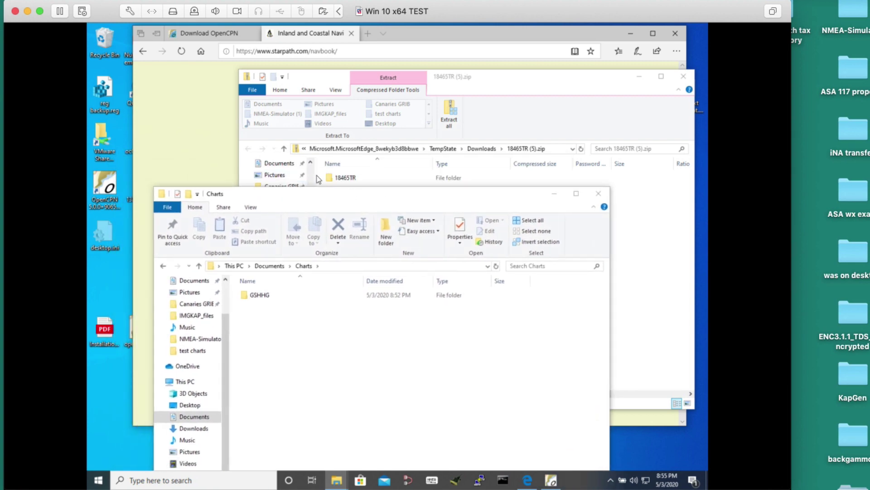
drag(325, 177, 259, 352)
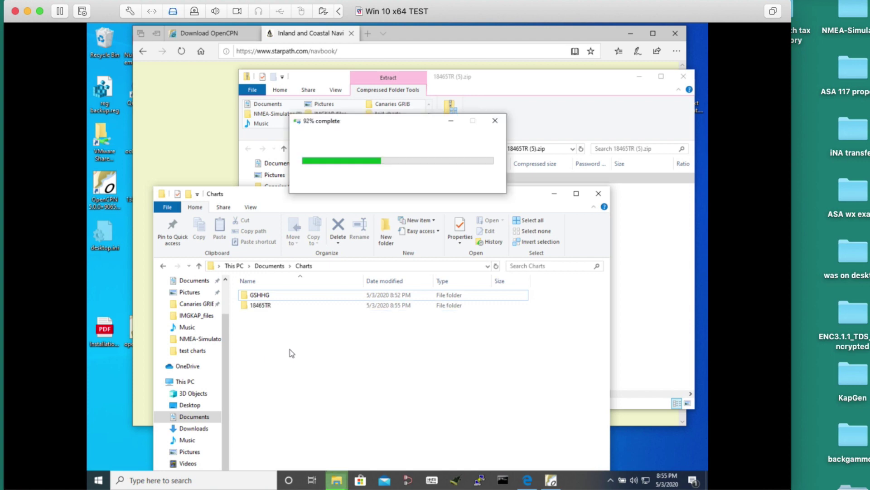
drag(304, 349, 281, 336)
Check the copied 18465TR folder, then close both File Explorer windows
double_click(245, 297)
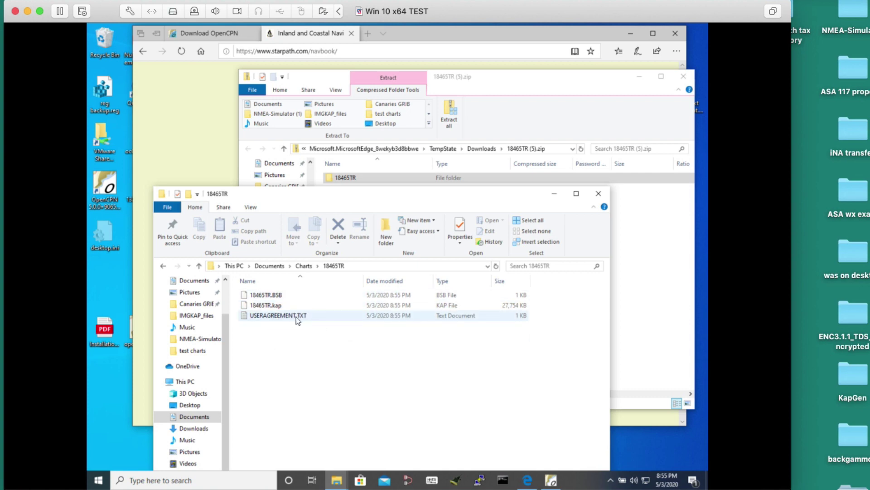
click(598, 194)
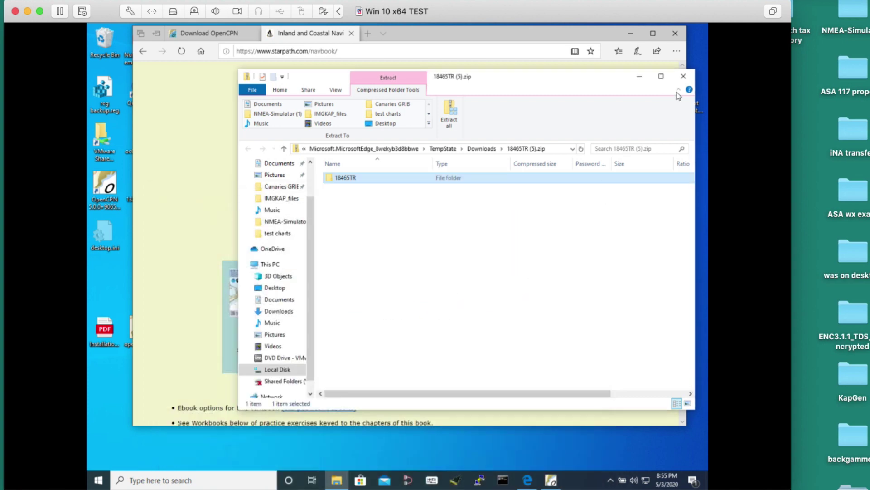
click(684, 77)
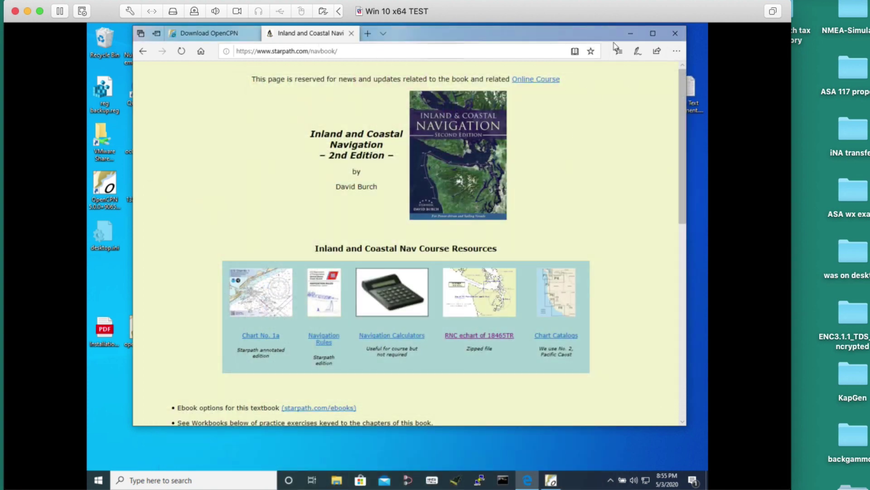
Minimize Edge, then move the OpenCPN window slightly lower and widen it
click(629, 36)
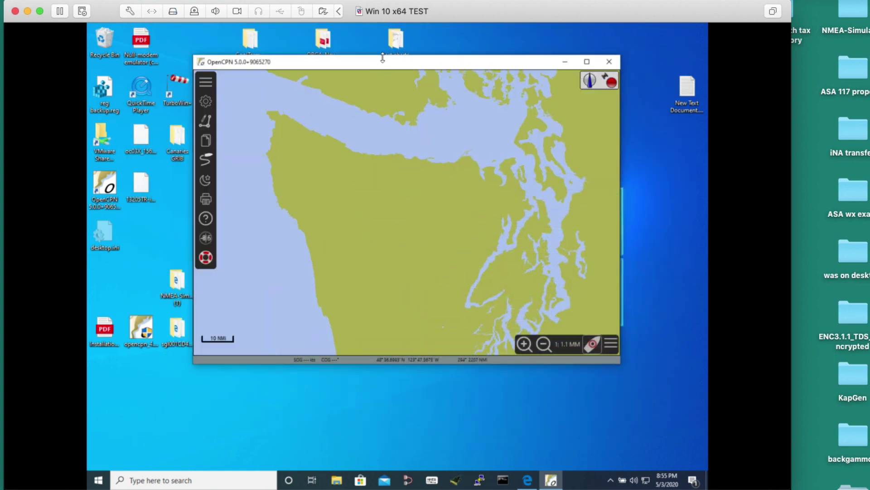
drag(382, 59, 313, 54)
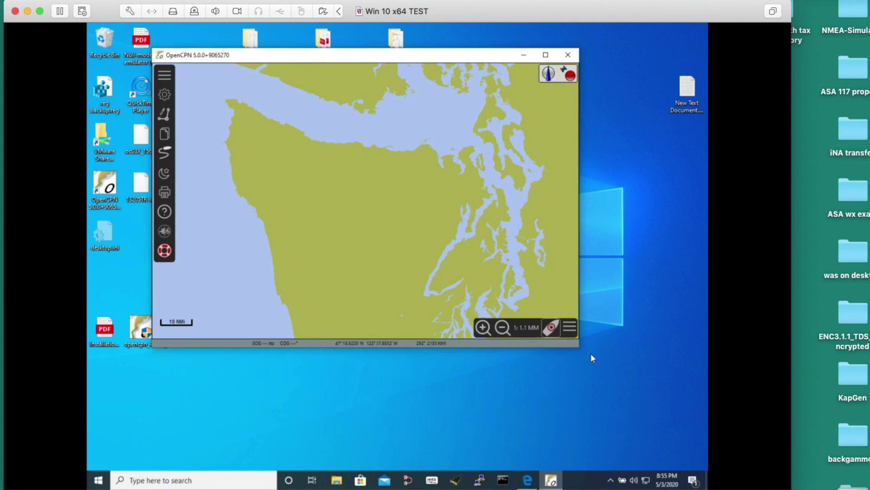
drag(579, 344, 610, 395)
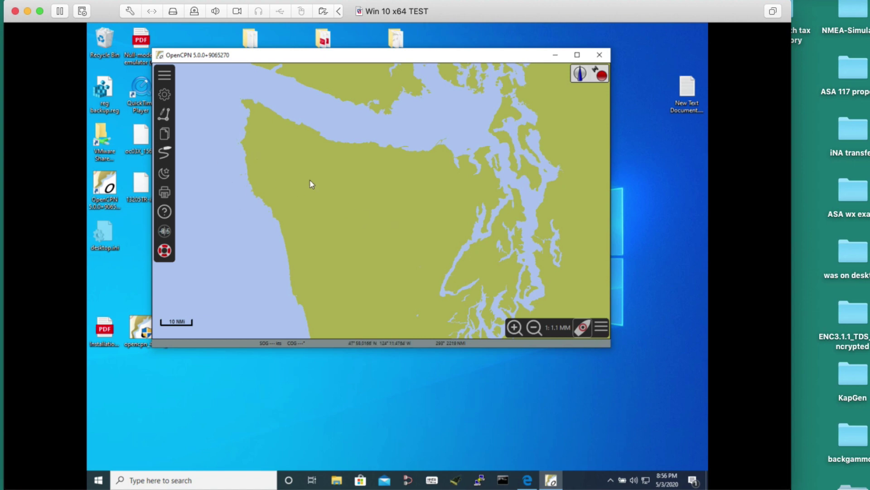
Add the 18465TR folder as a chart directory in Chart Files, apply it, and close Options
click(165, 96)
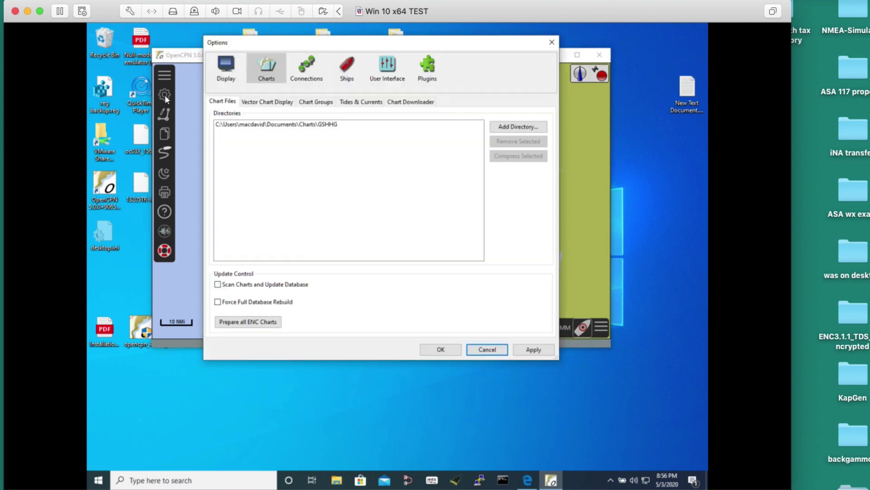
click(218, 104)
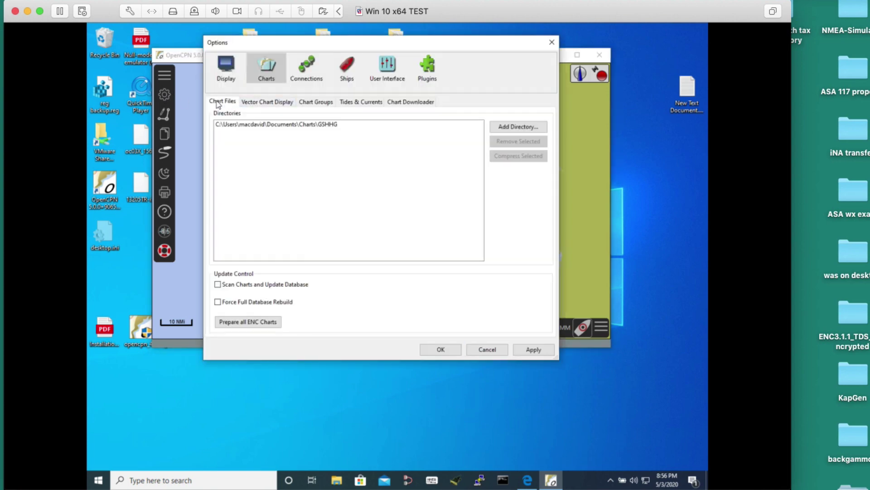
click(517, 129)
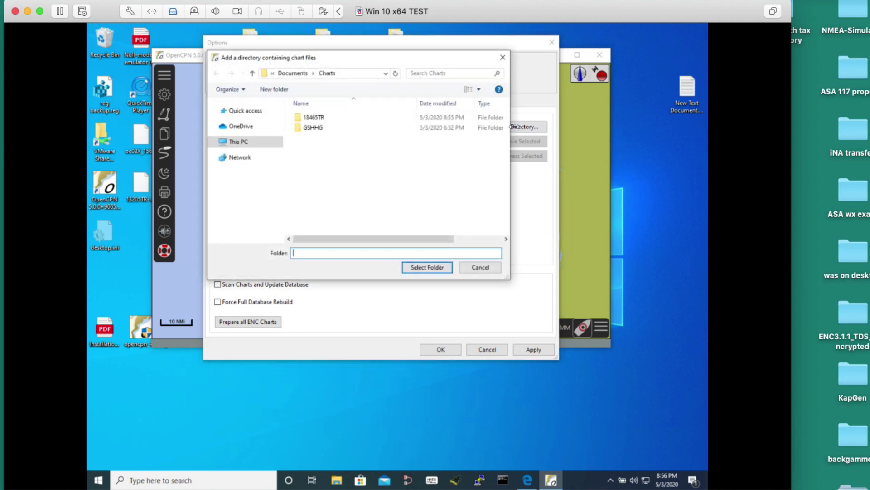
click(294, 118)
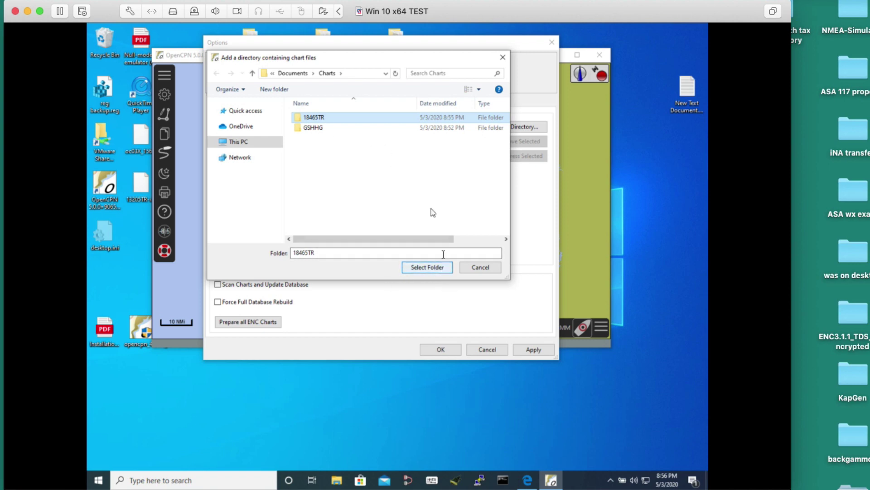
click(420, 270)
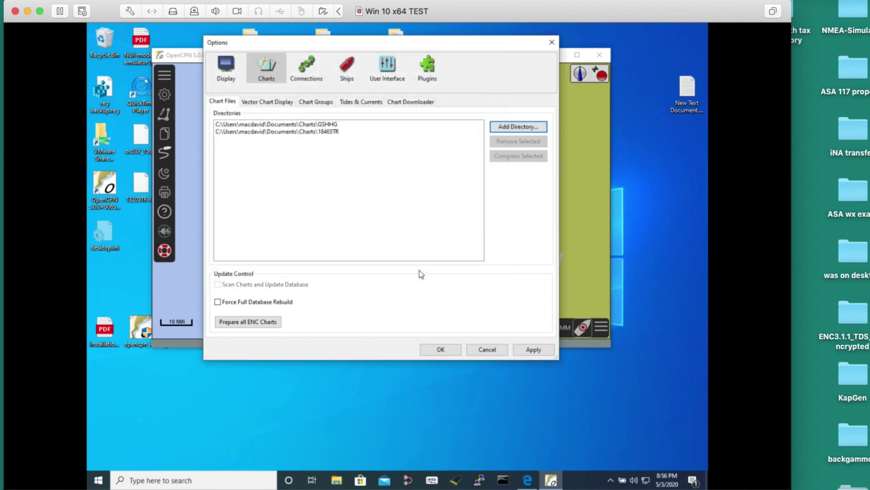
click(533, 350)
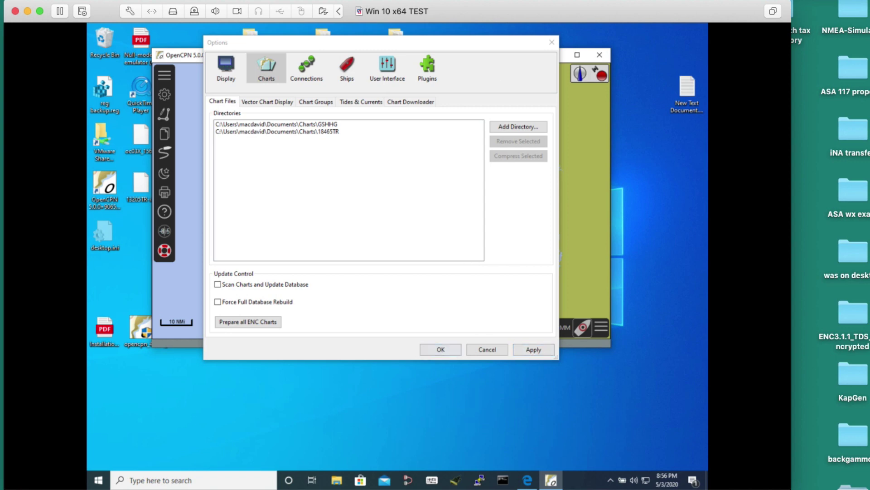
click(552, 42)
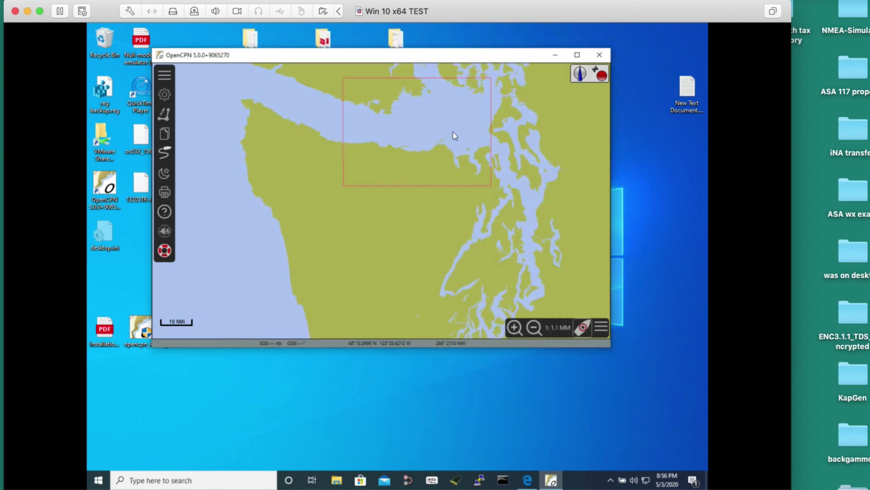
Zoom into the red outline and load the 18465TR raster chart from the chart bar
scroll(446, 136, up, 1)
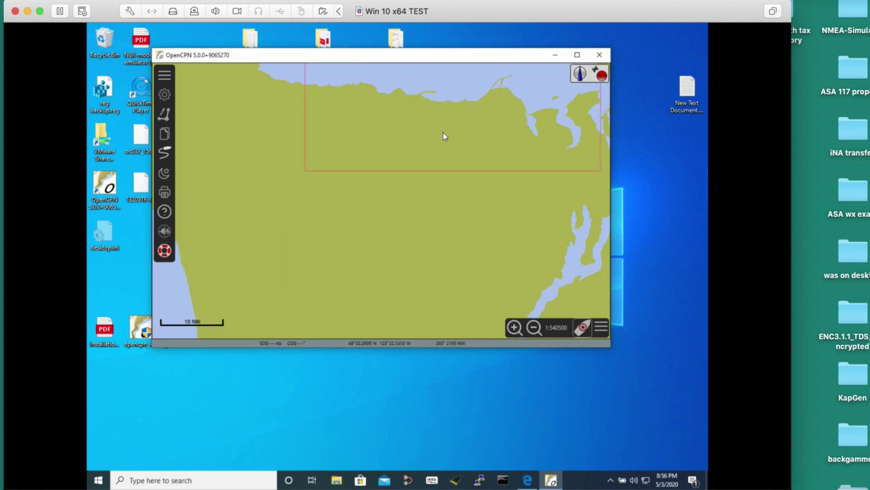
scroll(445, 136, up, 1)
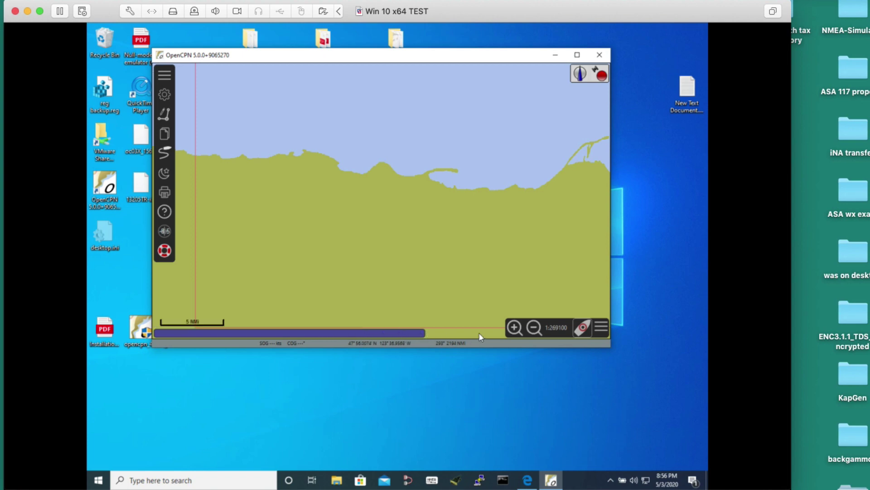
click(404, 332)
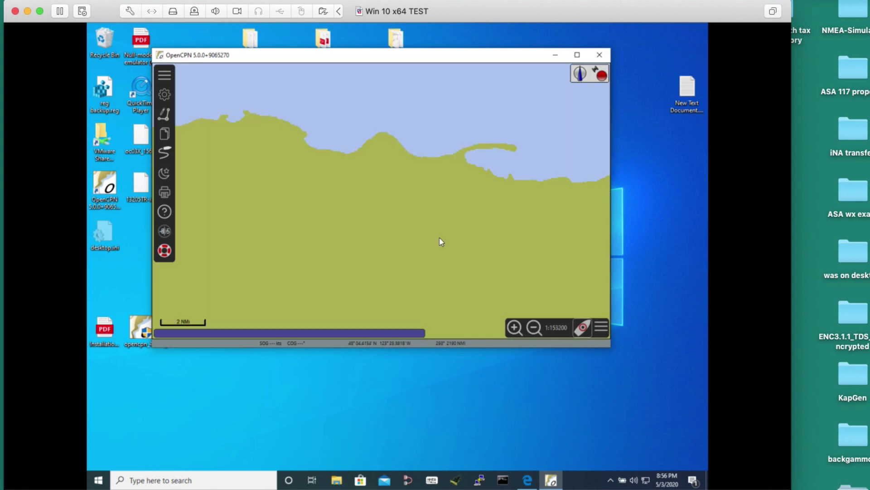
scroll(439, 226, up, 2)
scroll(399, 233, down, 2)
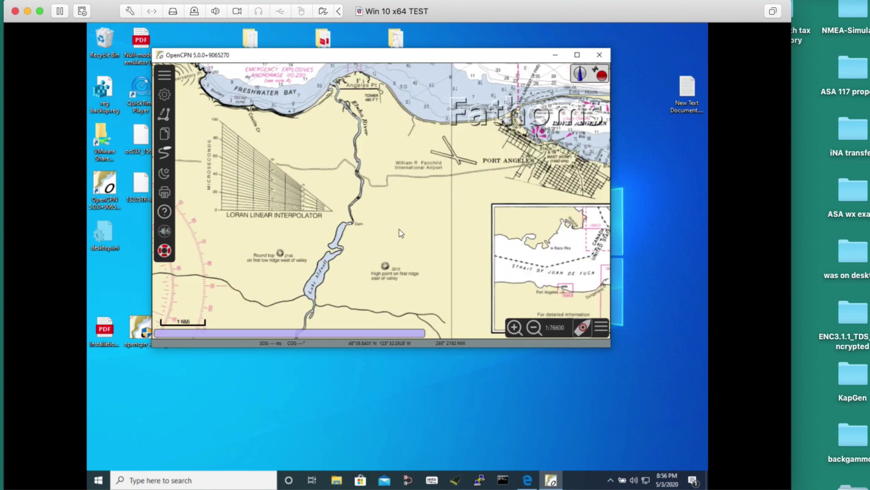
scroll(399, 231, up, 2)
scroll(399, 232, down, 5)
In Chart Panel Options, toggle chart quilting off and back on to compare the display
drag(434, 174, 369, 209)
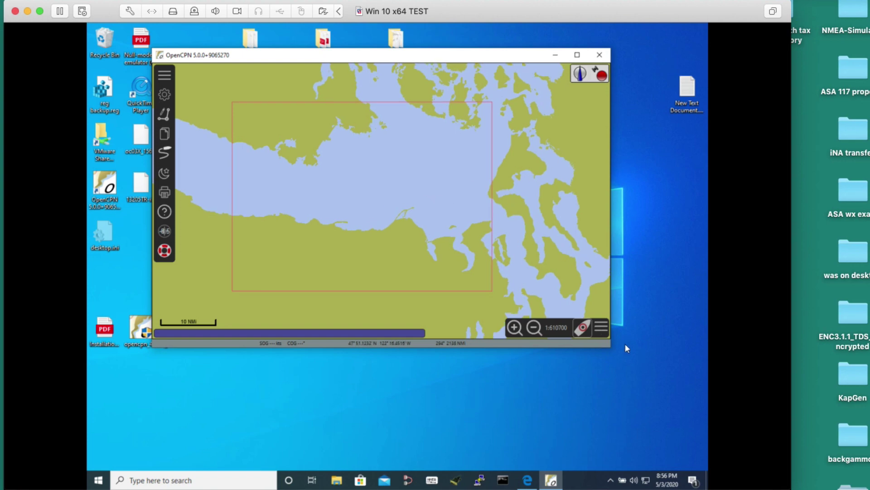
click(601, 328)
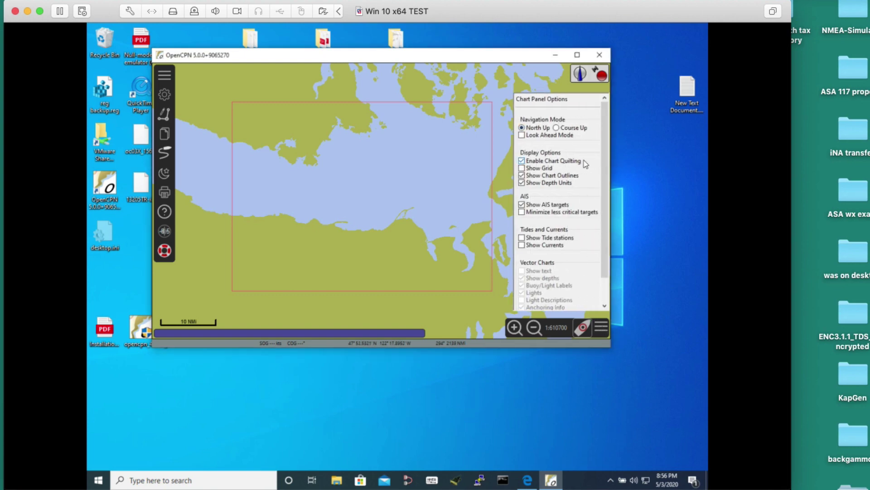
click(522, 161)
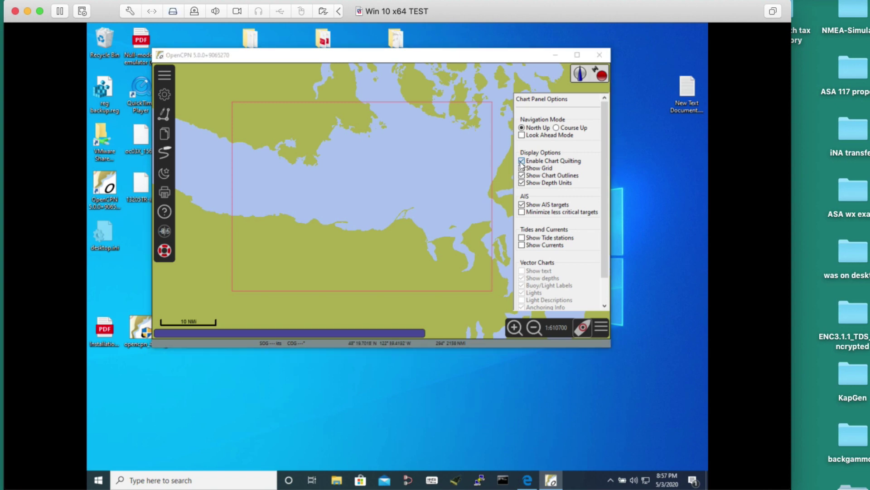
click(521, 162)
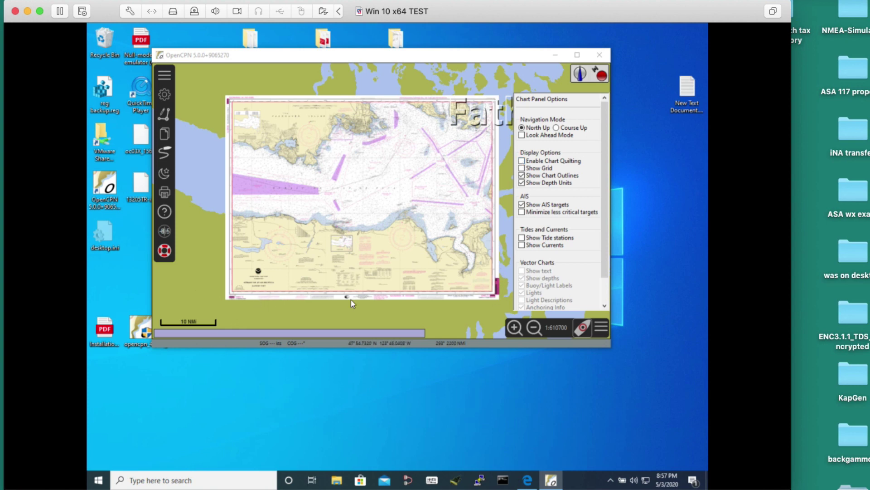
click(522, 161)
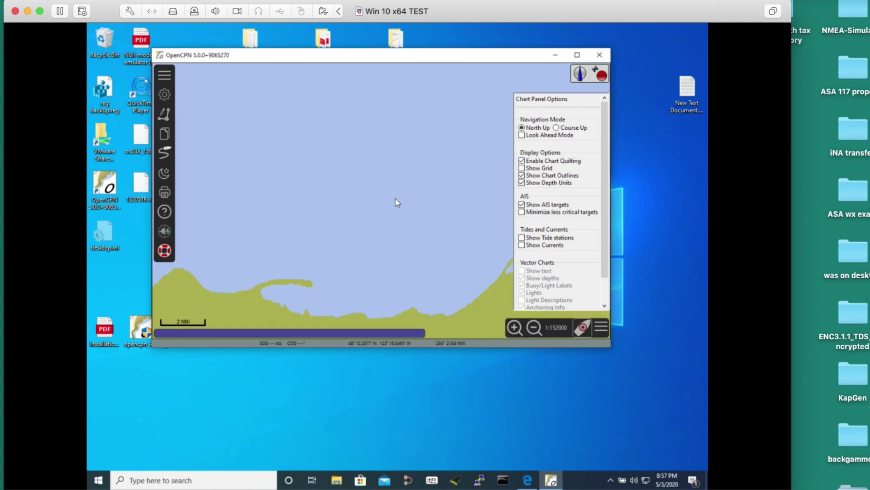
Turn chart quilting off and pan to the 18465TR title block and soundings-in-fathoms notes
drag(304, 161, 446, 194)
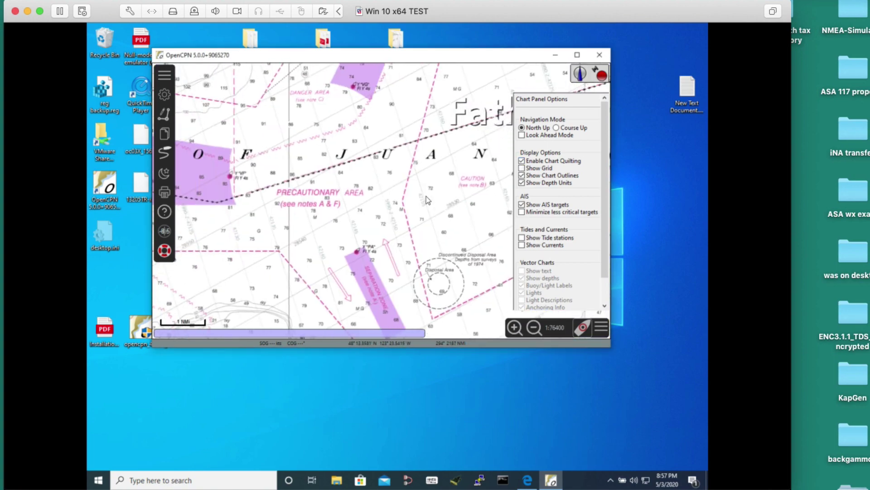
drag(272, 159, 405, 195)
drag(290, 158, 344, 182)
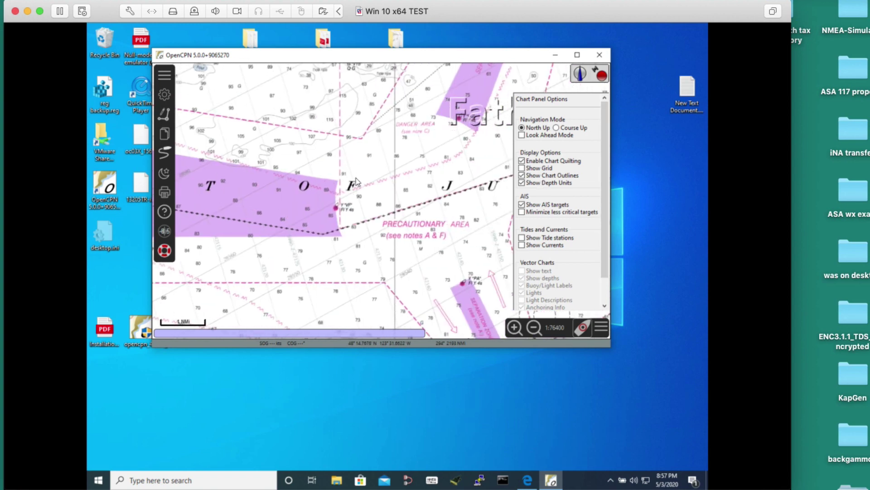
click(522, 160)
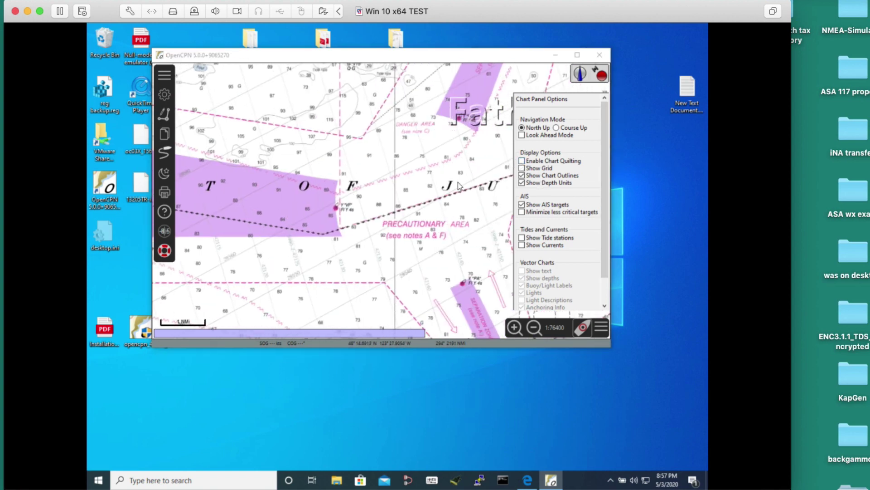
drag(445, 189, 444, 169)
scroll(444, 169, down, 2)
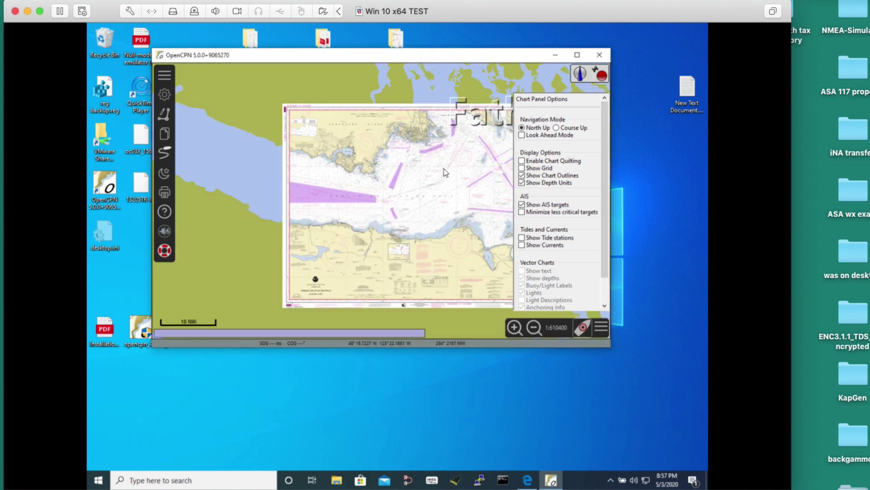
drag(445, 207, 418, 125)
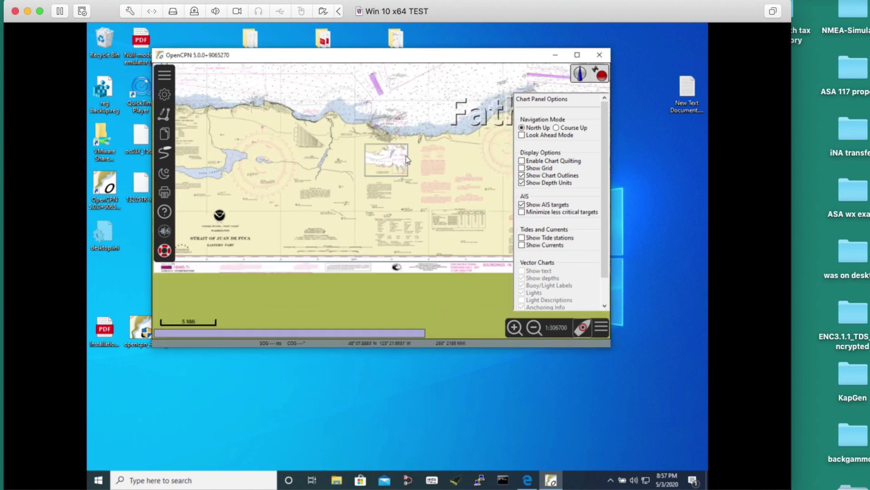
scroll(436, 226, up, 1)
drag(439, 284, 420, 149)
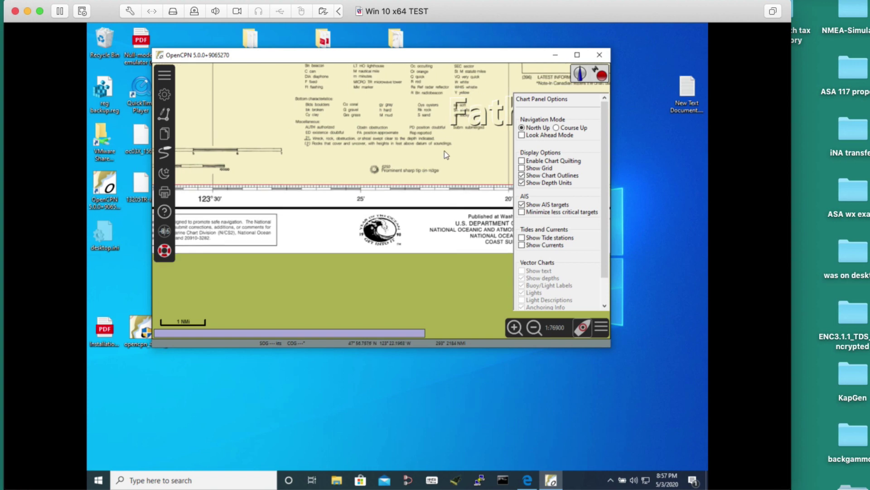
mouse_move(486, 157)
mouse_down()
mouse_move(442, 156)
mouse_move(377, 180)
mouse_up()
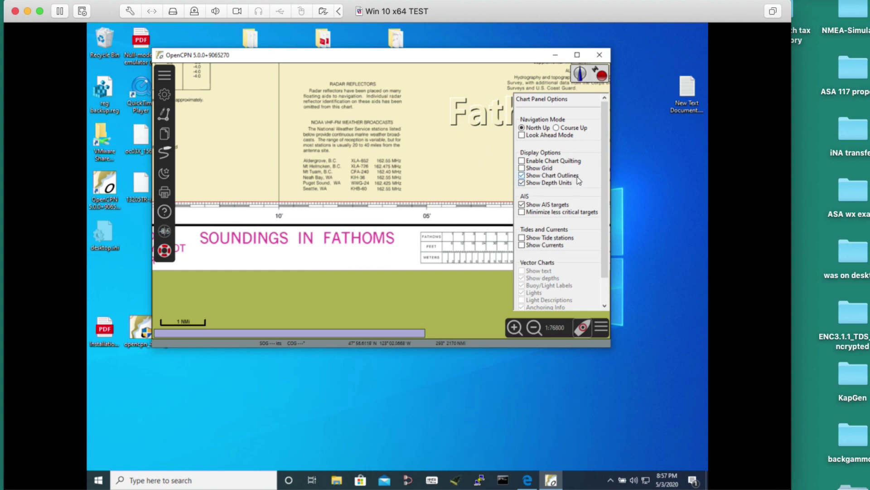
Turn on chart outlines, hide depth units, close the panel, and zoom out to 1:305400
click(522, 176)
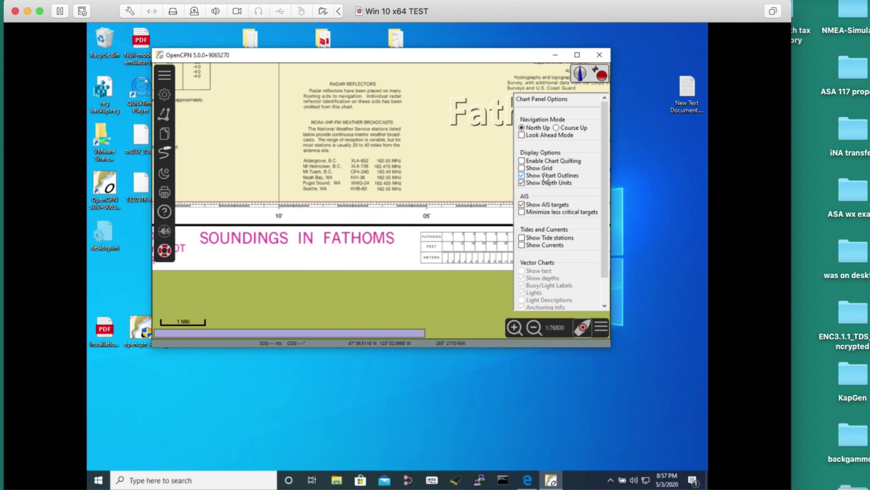
click(522, 184)
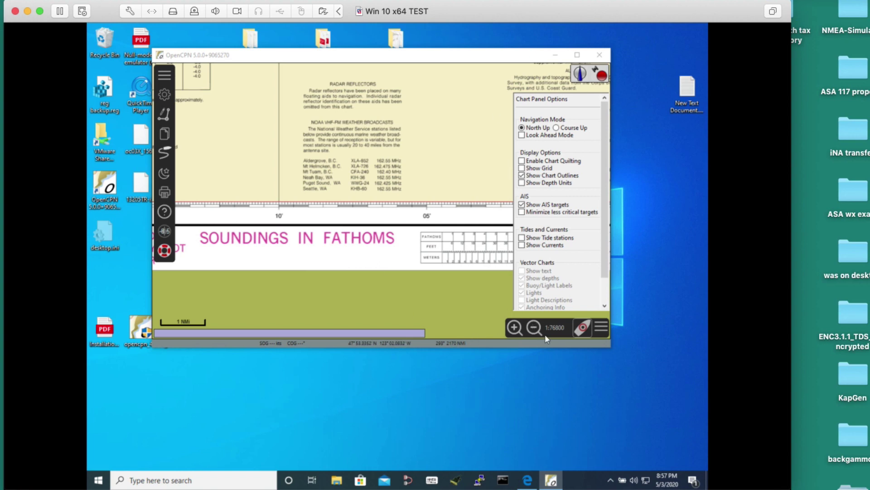
scroll(608, 211, down, 1)
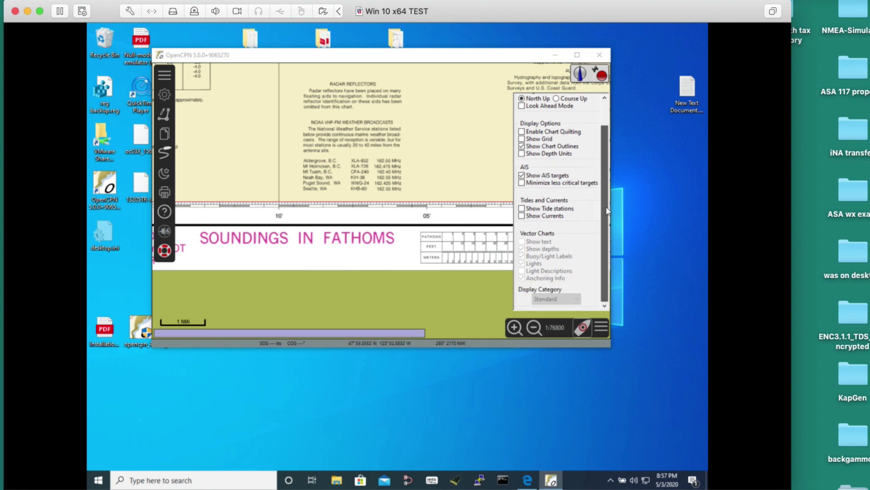
click(603, 330)
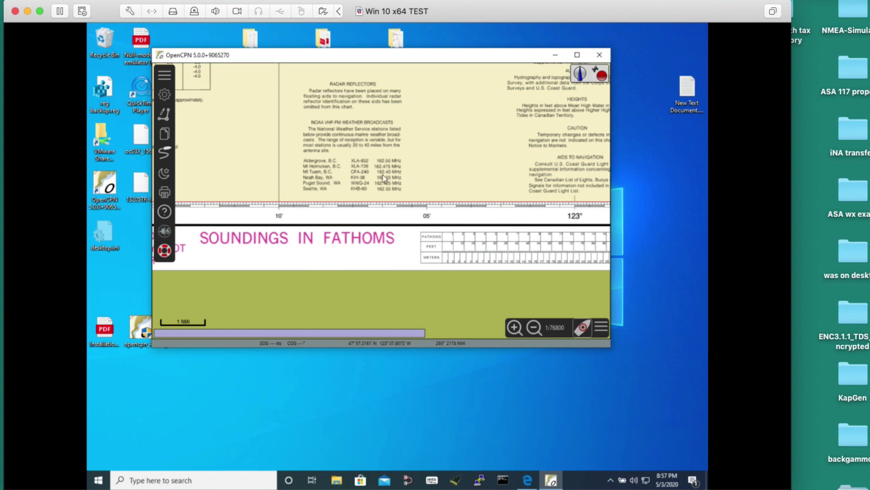
scroll(412, 181, down, 3)
scroll(429, 226, up, 2)
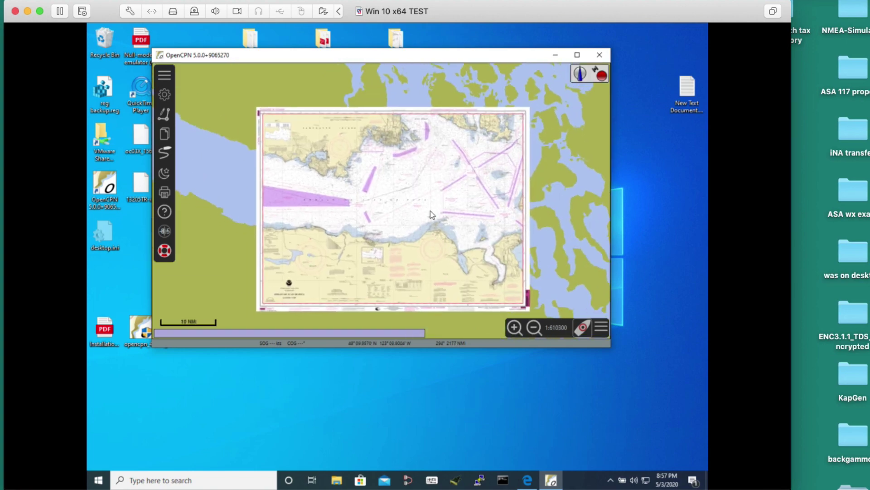
scroll(430, 214, down, 2)
scroll(431, 213, up, 1)
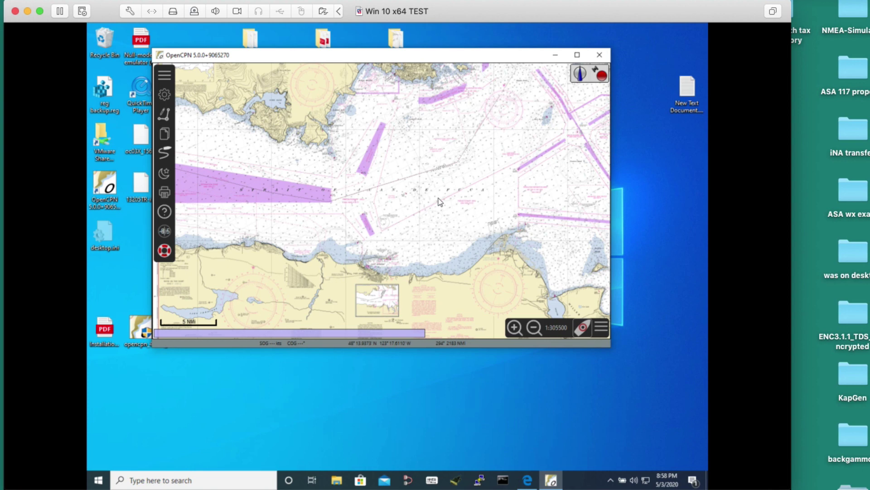
drag(377, 165, 372, 159)
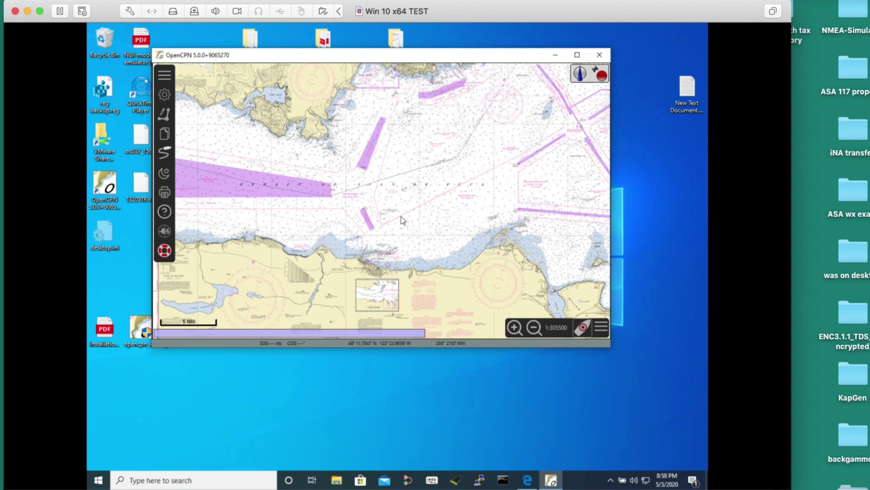
drag(401, 216, 400, 214)
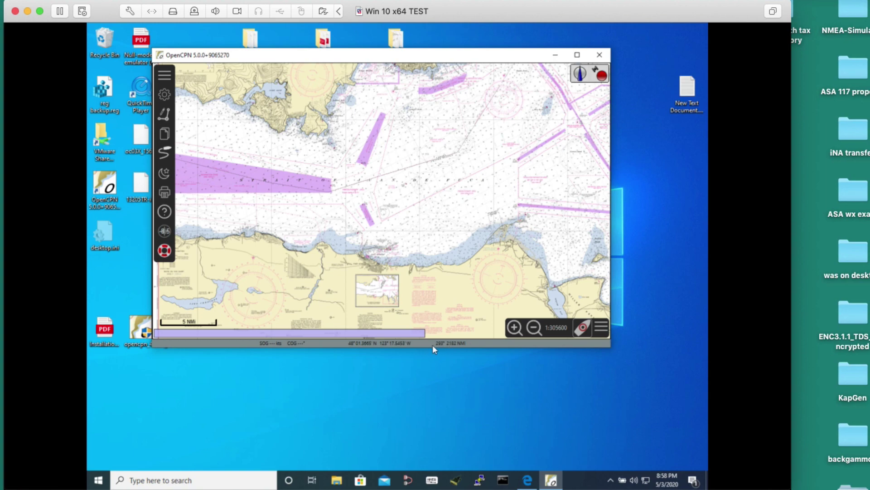
Move the own ship to a point in the Strait of Juan de Fuca
drag(486, 209, 413, 230)
right_click(380, 126)
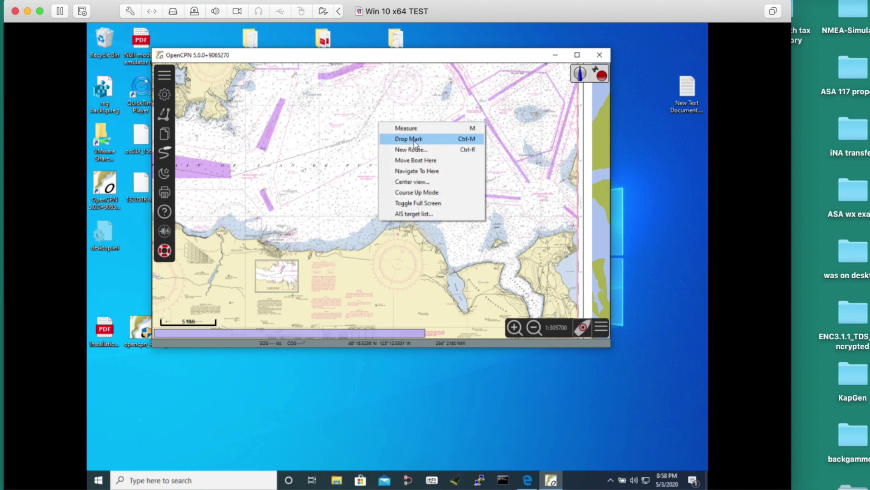
click(413, 162)
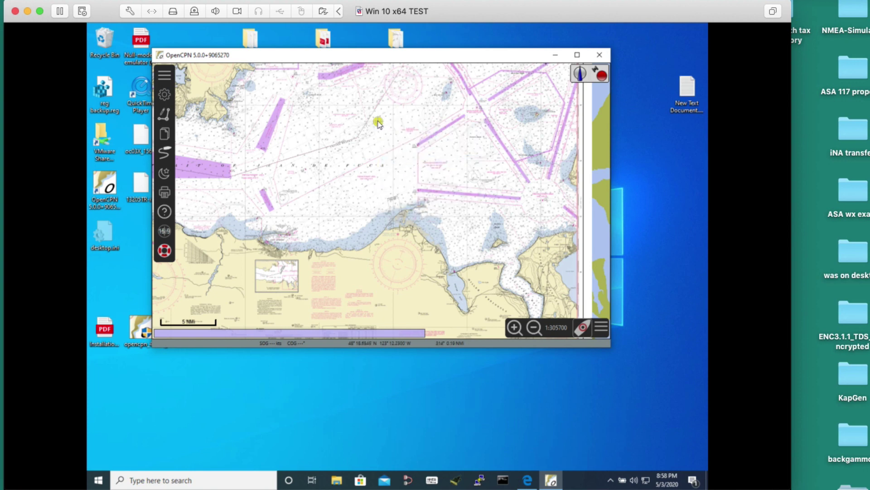
Zoom and pan around the strait to check the yellow own-ship symbol
scroll(378, 123, up, 1)
scroll(402, 207, up, 1)
scroll(401, 207, down, 2)
scroll(401, 207, up, 1)
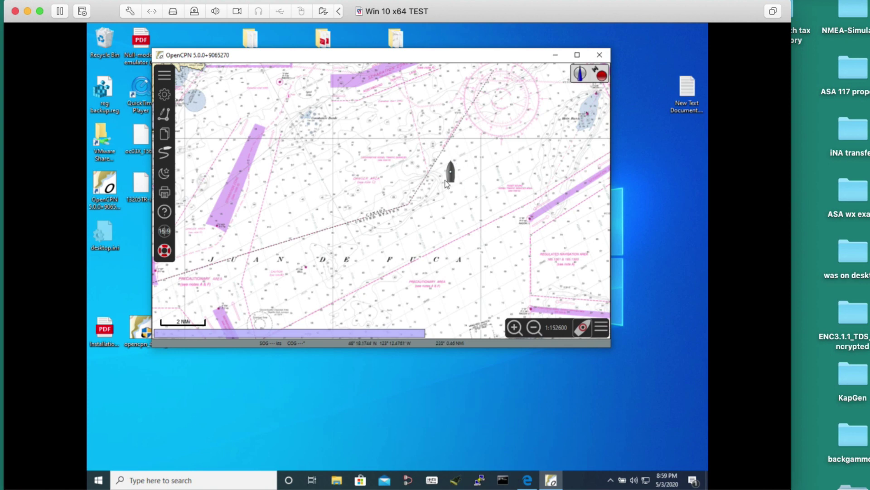
drag(452, 188, 428, 199)
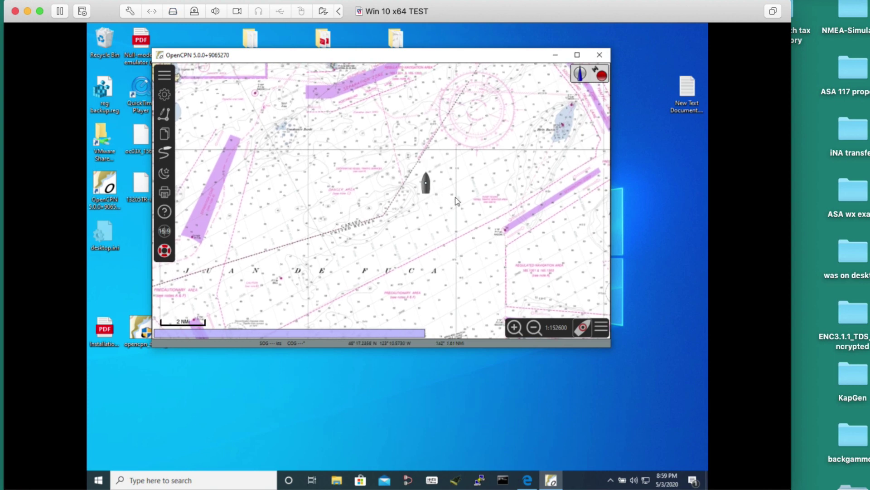
drag(395, 253, 431, 213)
scroll(427, 213, down, 2)
scroll(428, 213, up, 2)
scroll(404, 249, down, 1)
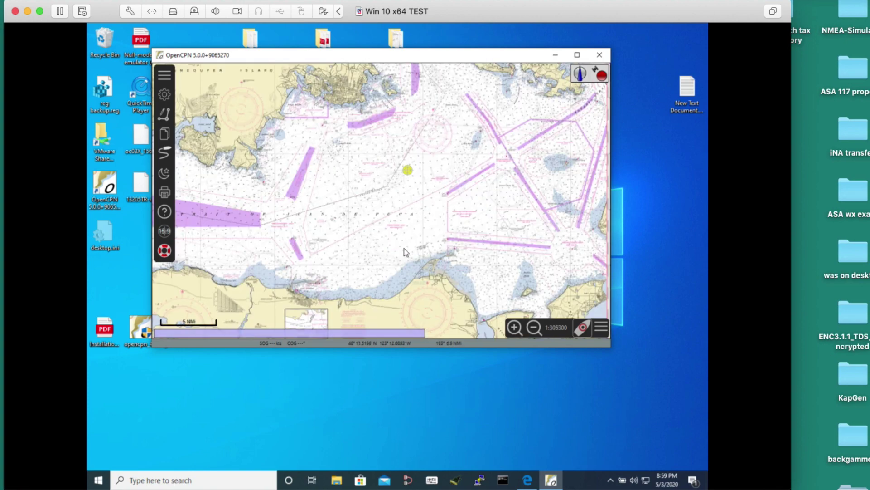
drag(404, 249, 408, 227)
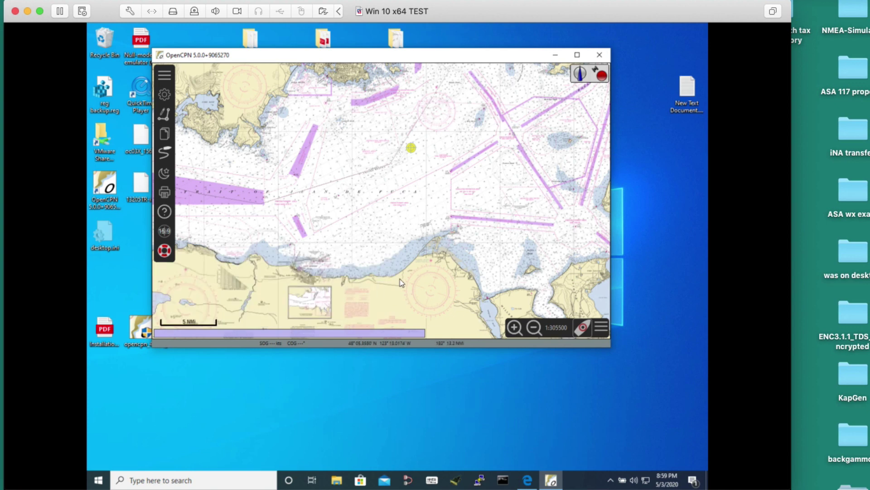
drag(365, 225, 383, 258)
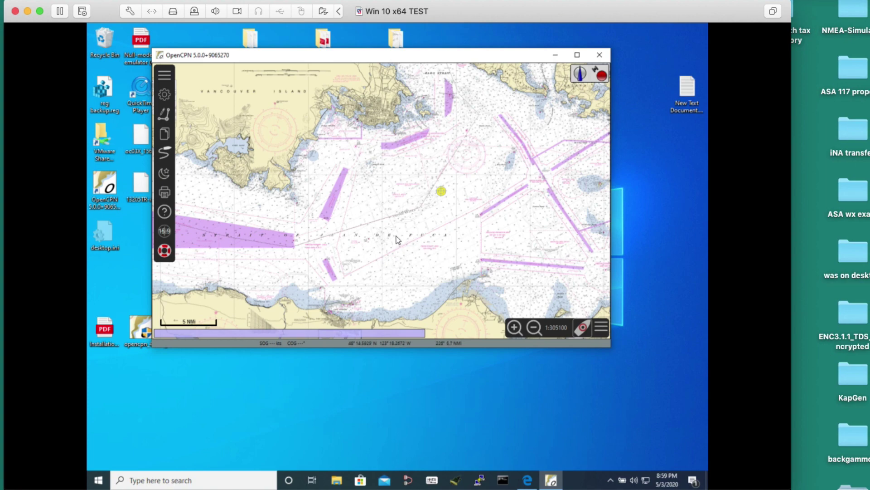
scroll(396, 236, down, 3)
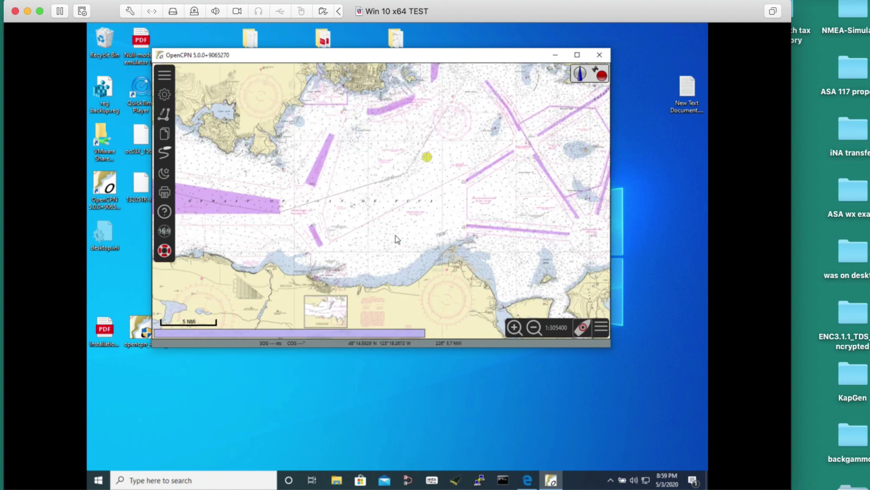
drag(399, 232, 399, 235)
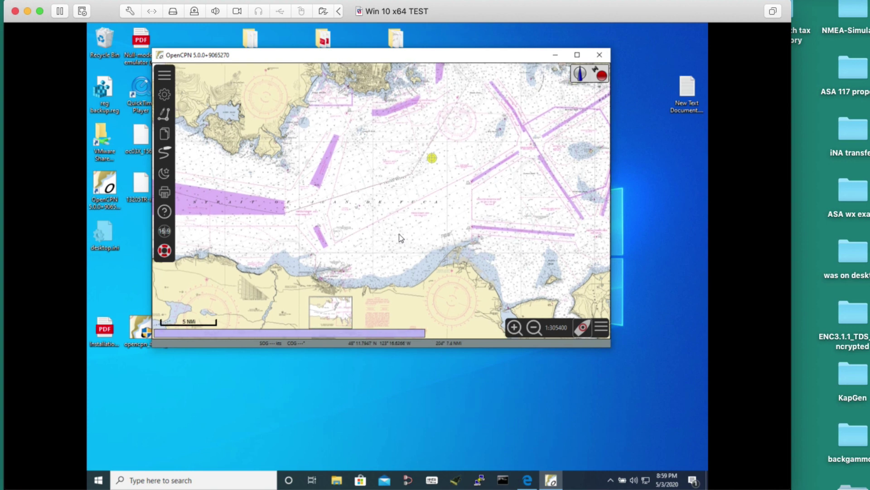
right_click(366, 214)
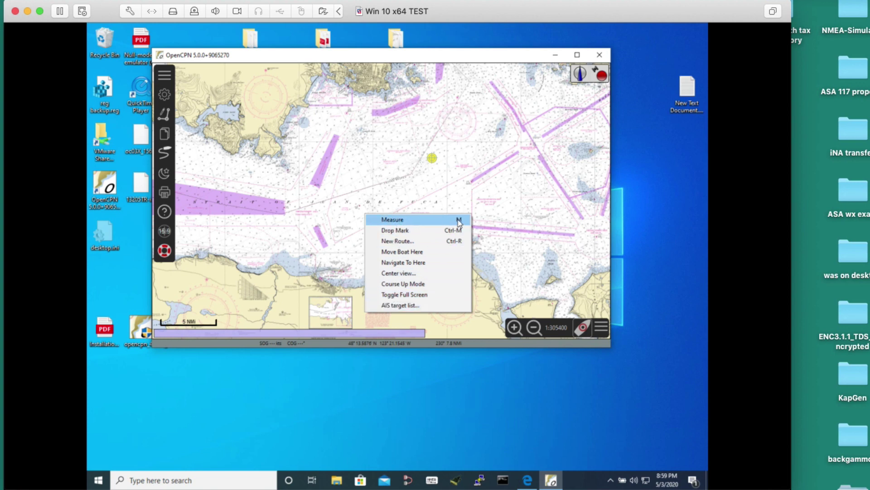
click(433, 219)
click(335, 218)
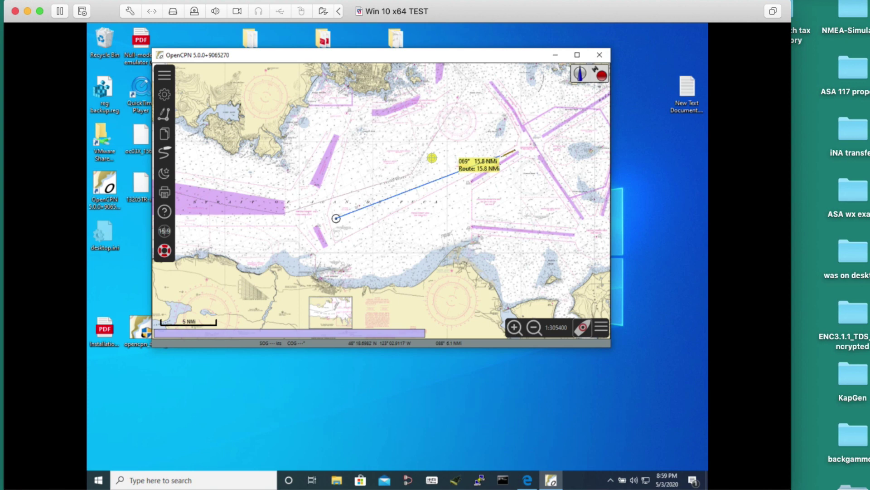
click(361, 269)
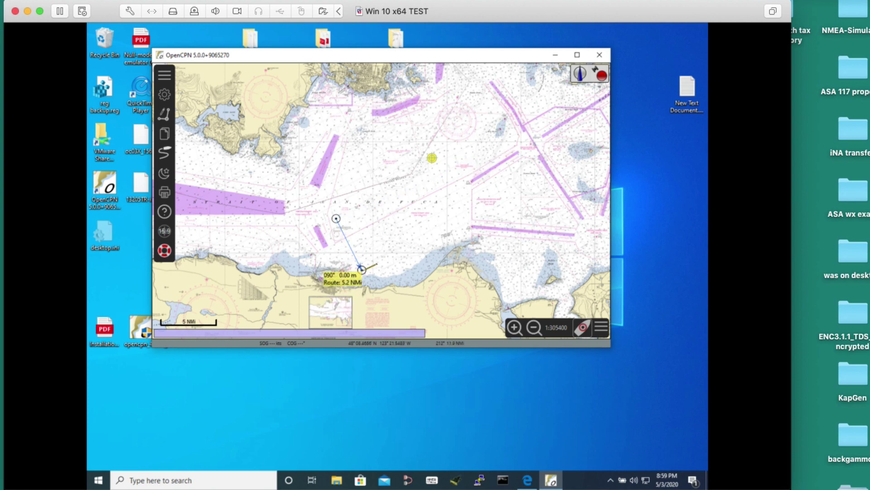
key(Escape)
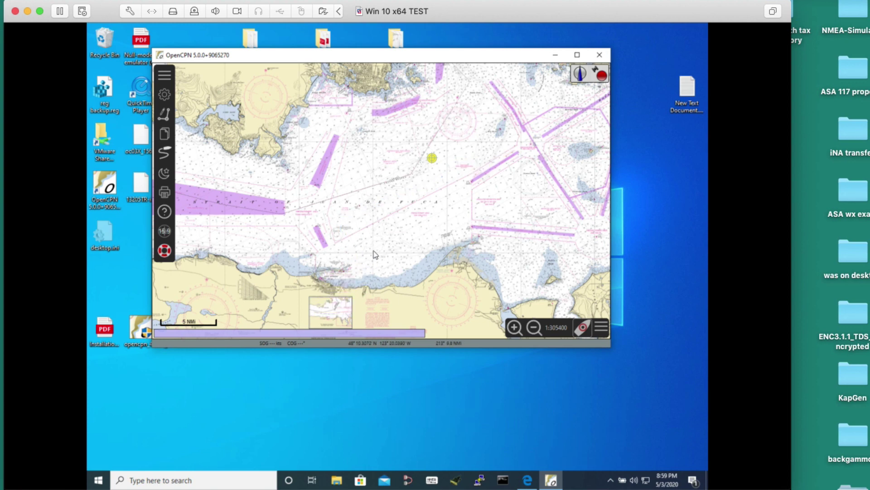
key(ctrl+r)
click(375, 249)
click(478, 250)
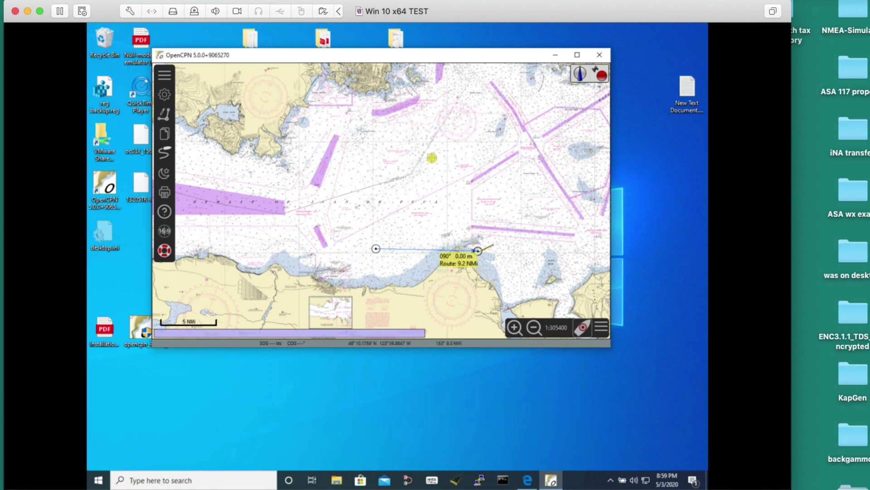
key(Escape)
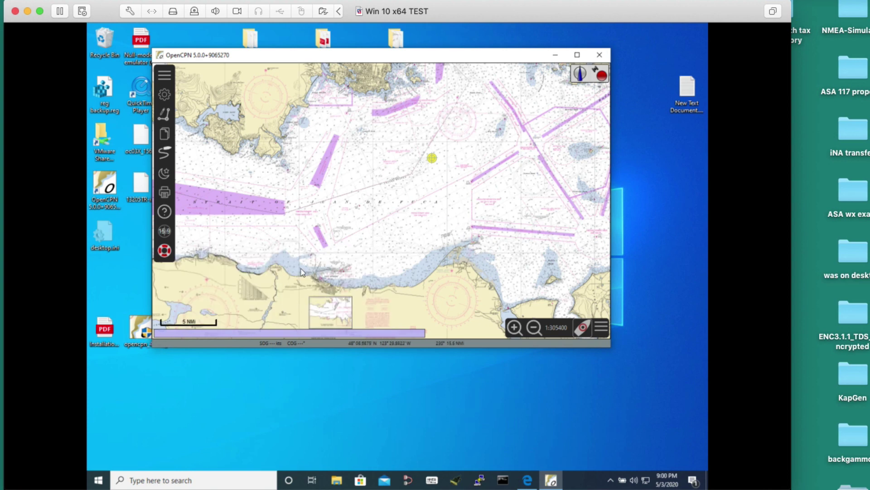
drag(302, 272, 264, 244)
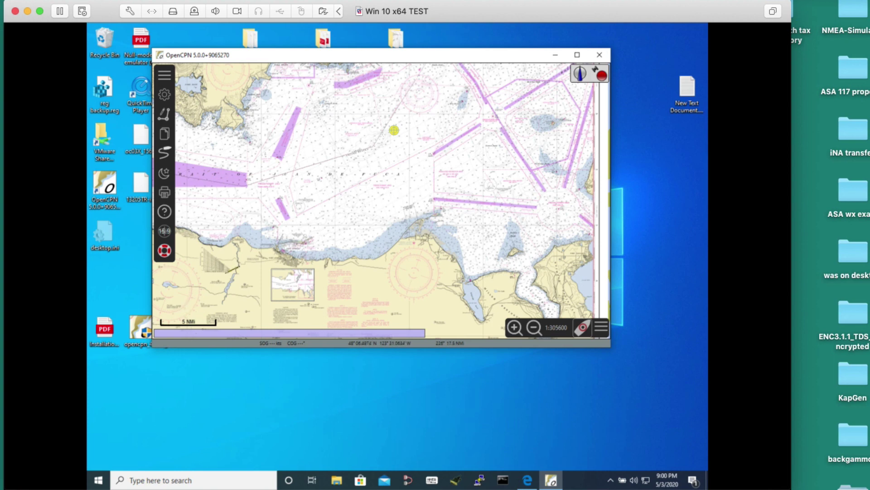
drag(160, 304, 178, 305)
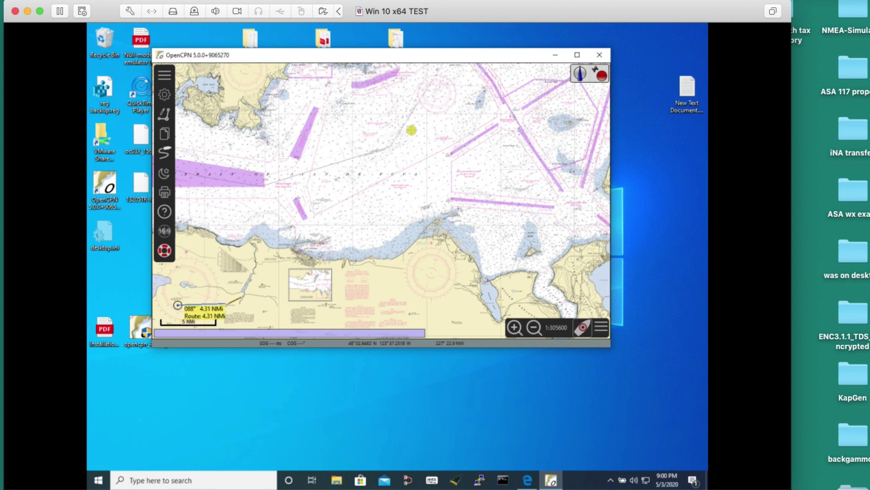
key(Escape)
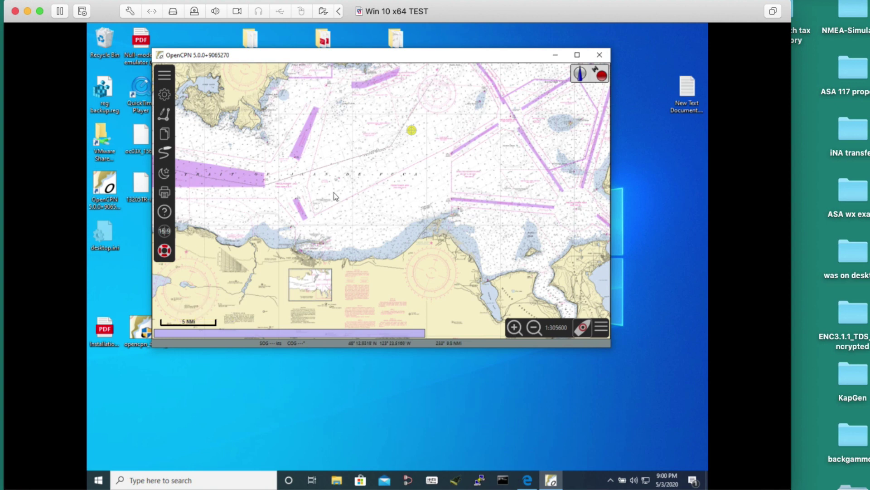
Pan and zoom around the strait, from the Dungeness compass rose toward Discovery Bay
drag(336, 196, 300, 185)
scroll(352, 249, up, 5)
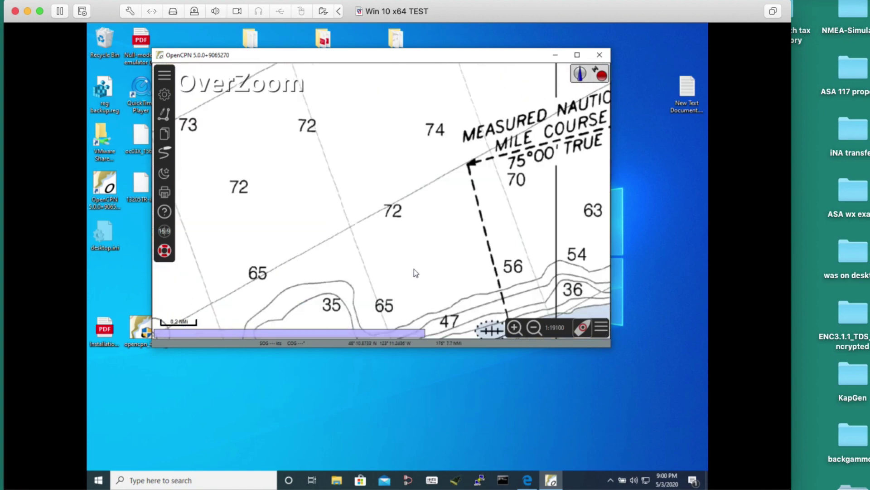
scroll(321, 101, down, 3)
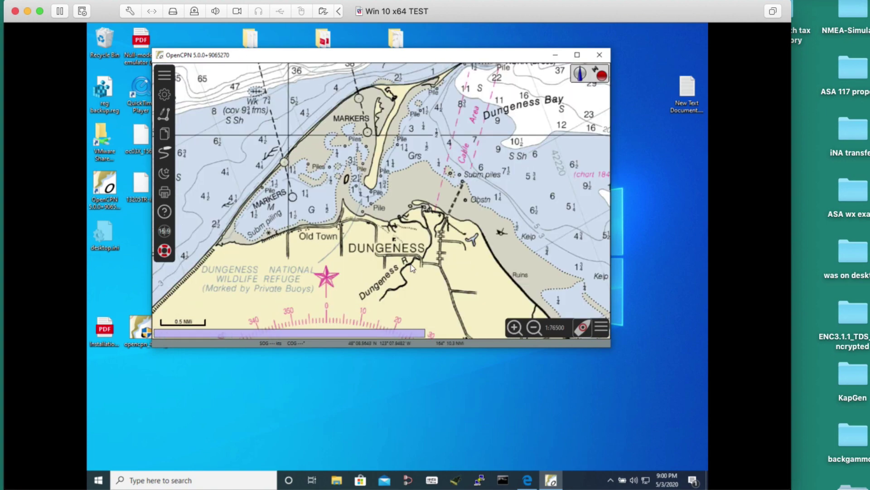
scroll(339, 276, up, 1)
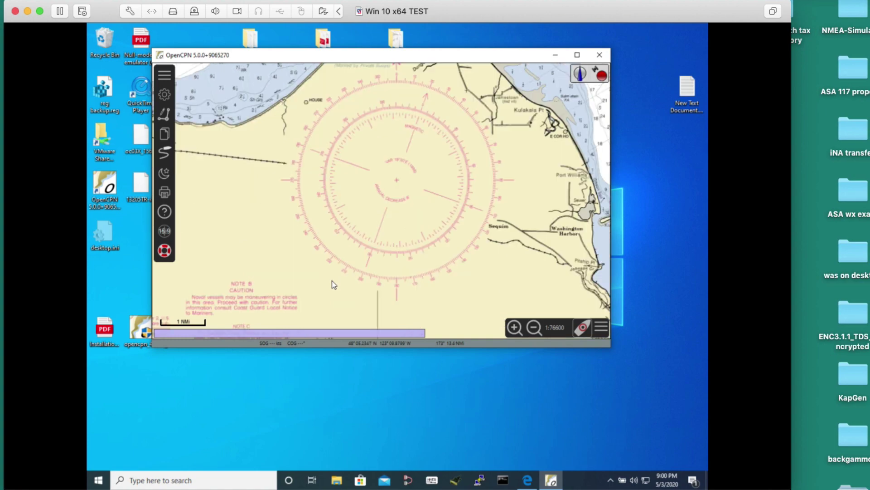
scroll(393, 227, up, 1)
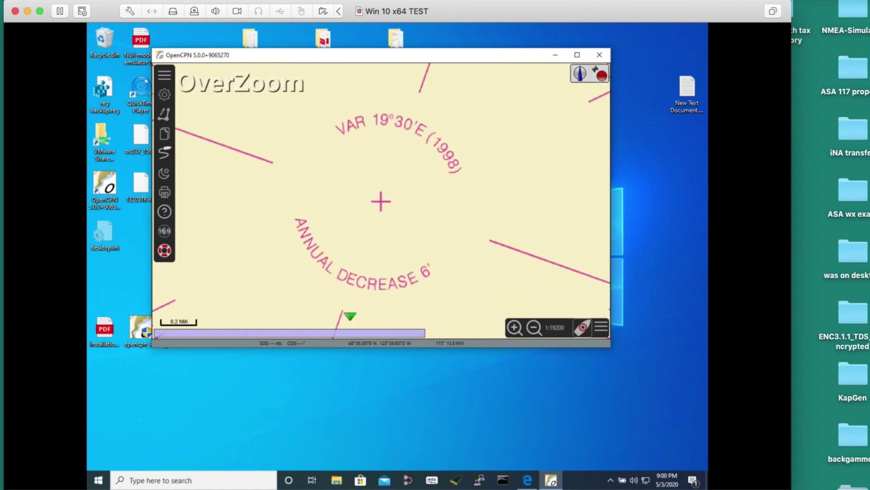
scroll(408, 230, down, 3)
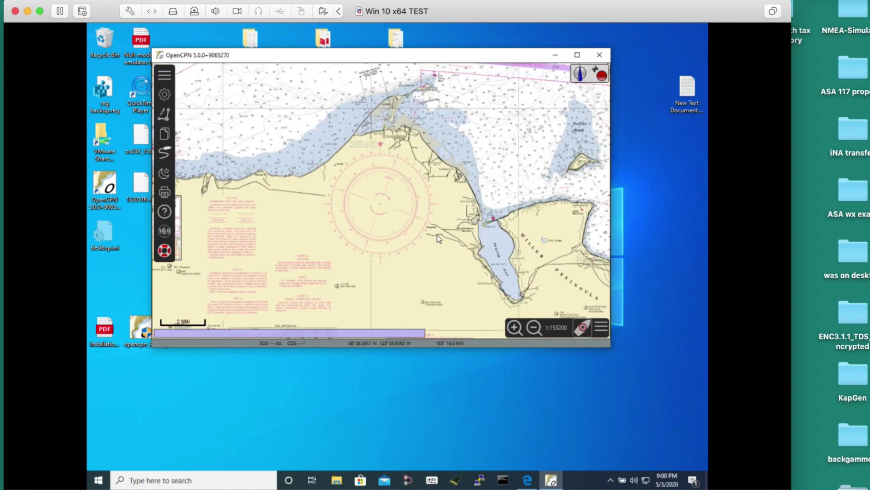
drag(442, 236, 487, 265)
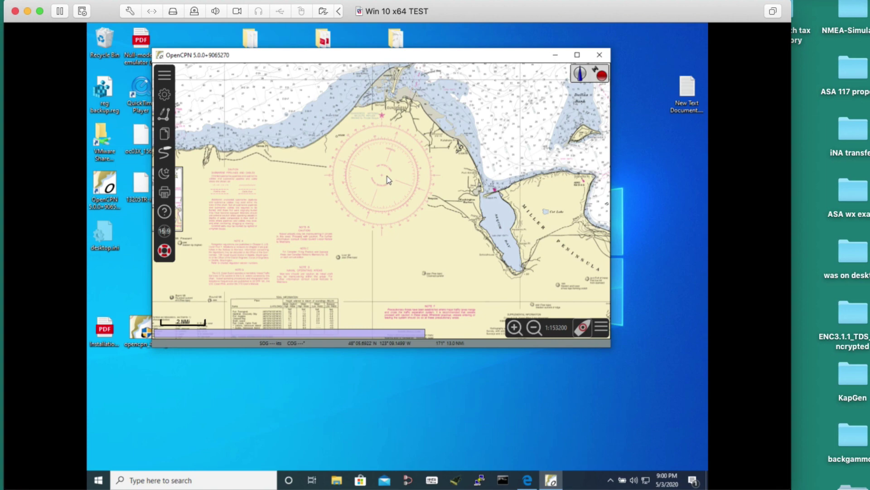
scroll(404, 186, down, 4)
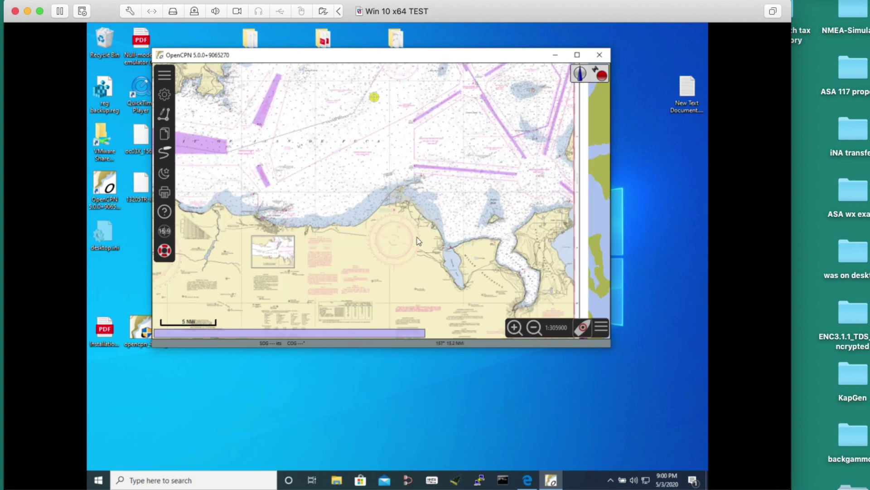
drag(417, 239, 540, 237)
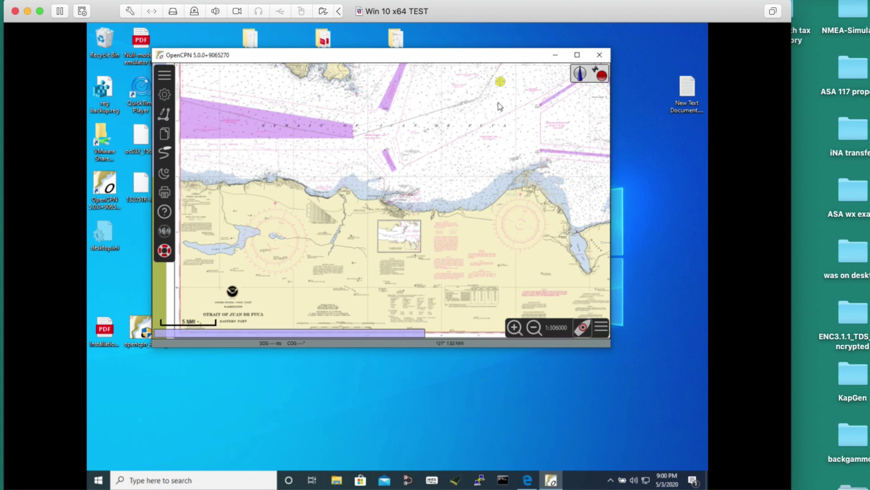
drag(493, 108, 392, 270)
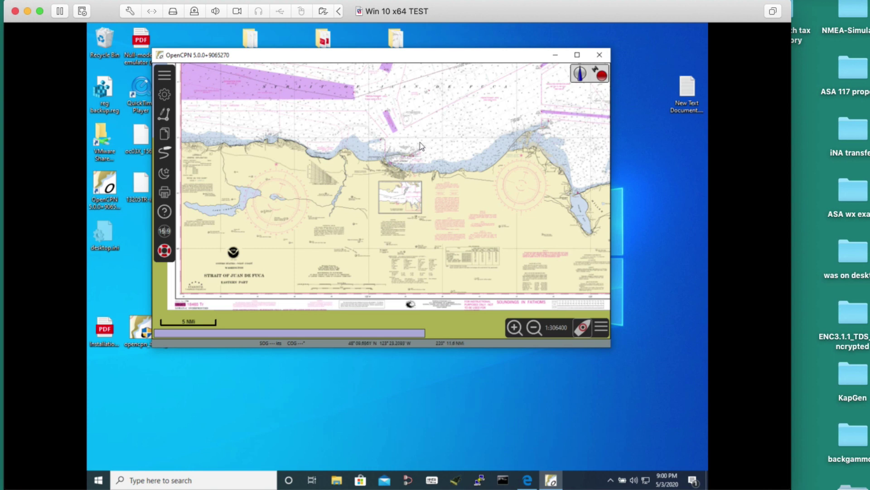
drag(420, 142, 428, 223)
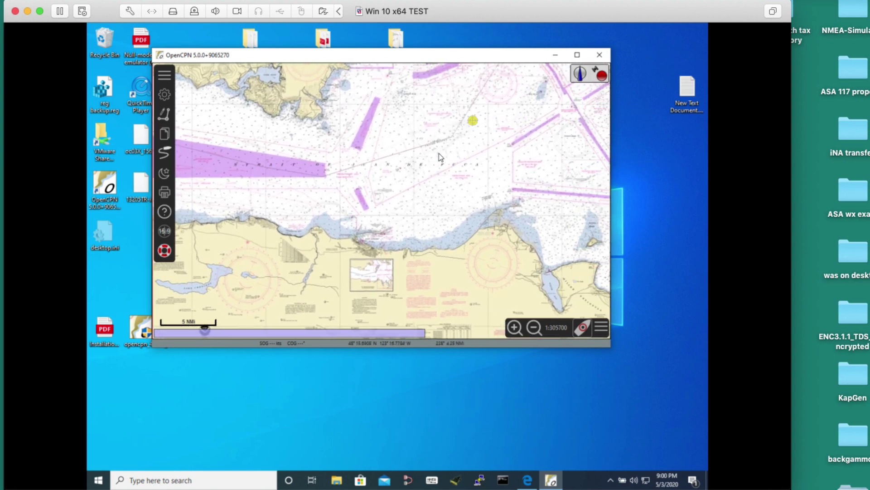
drag(439, 154, 483, 178)
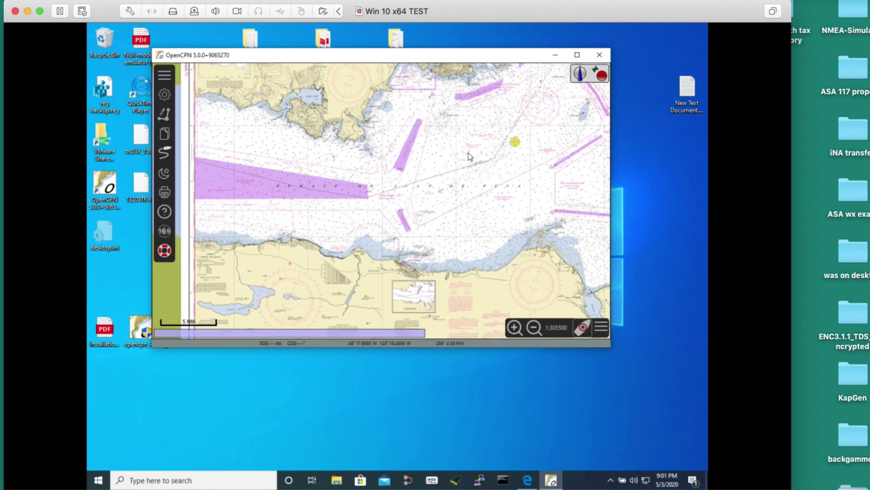
drag(451, 169, 437, 157)
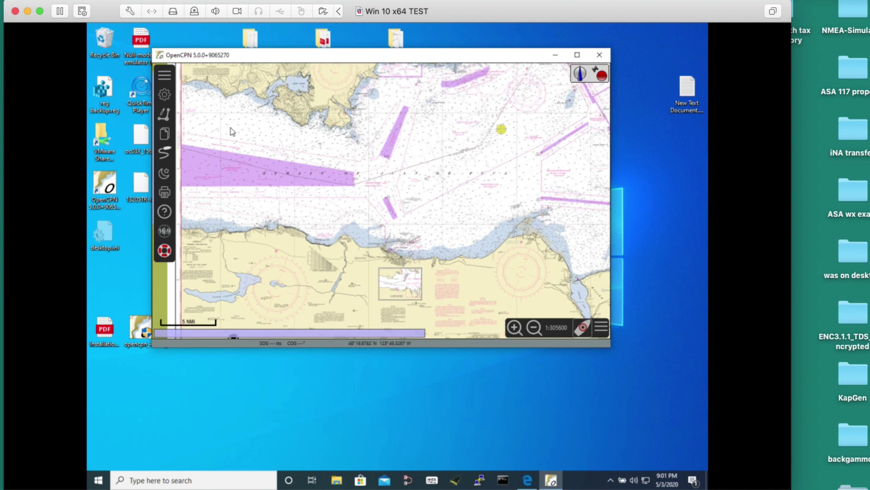
Open the Display > Units settings and view the Lat/Long format list without changing it
click(164, 95)
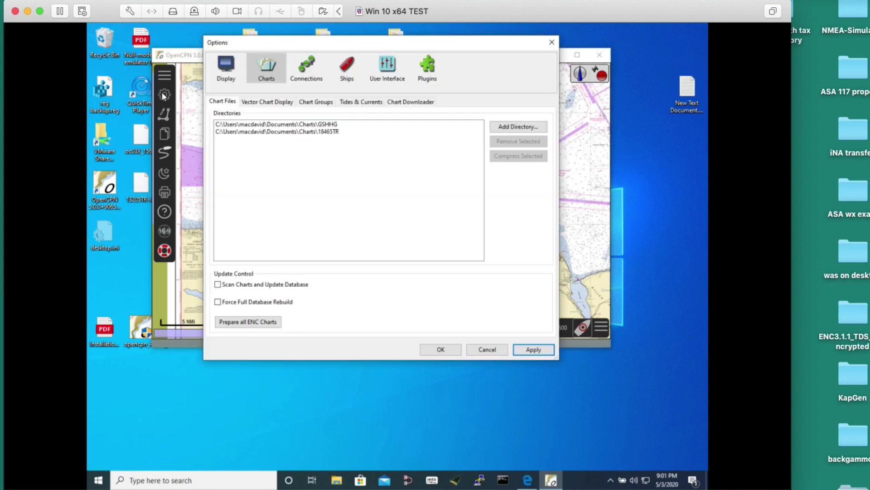
click(226, 69)
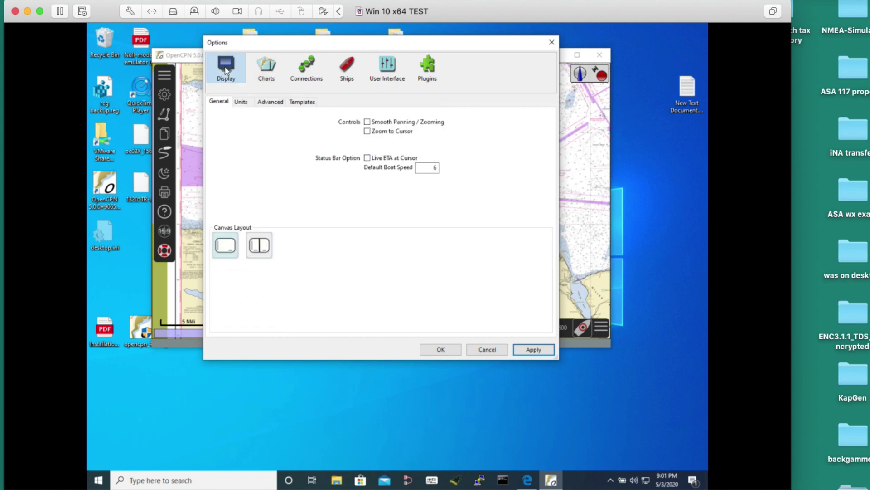
click(239, 102)
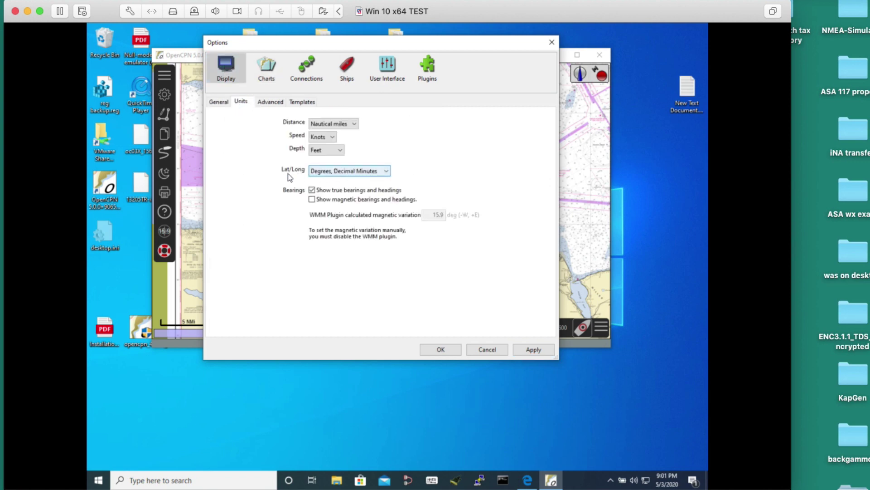
click(368, 175)
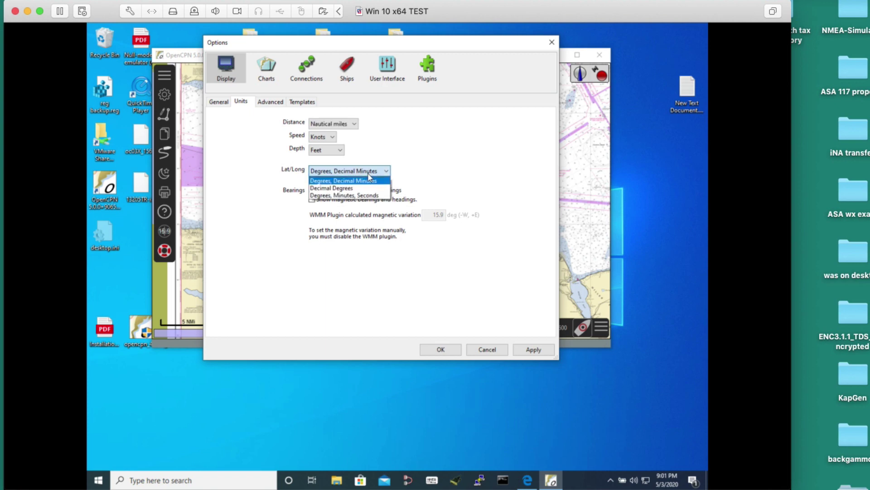
click(434, 174)
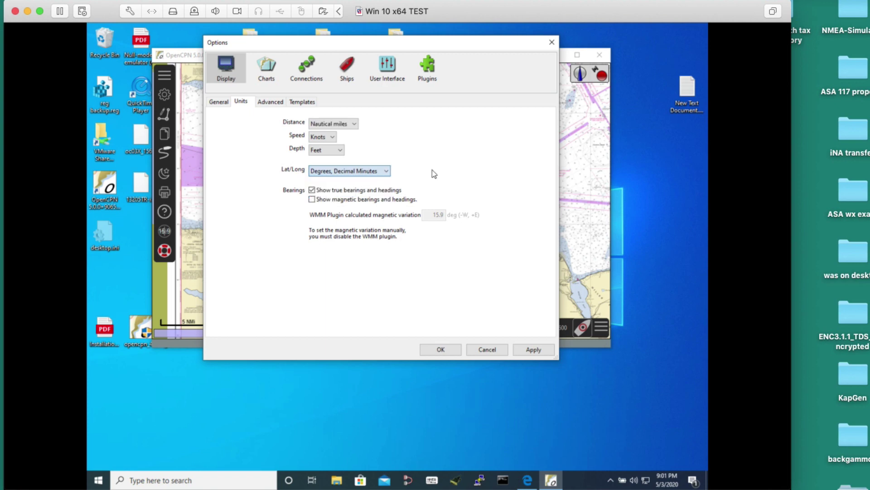
Toggle the true and magnetic bearing checkboxes, leaving magnetic bearings off
click(311, 191)
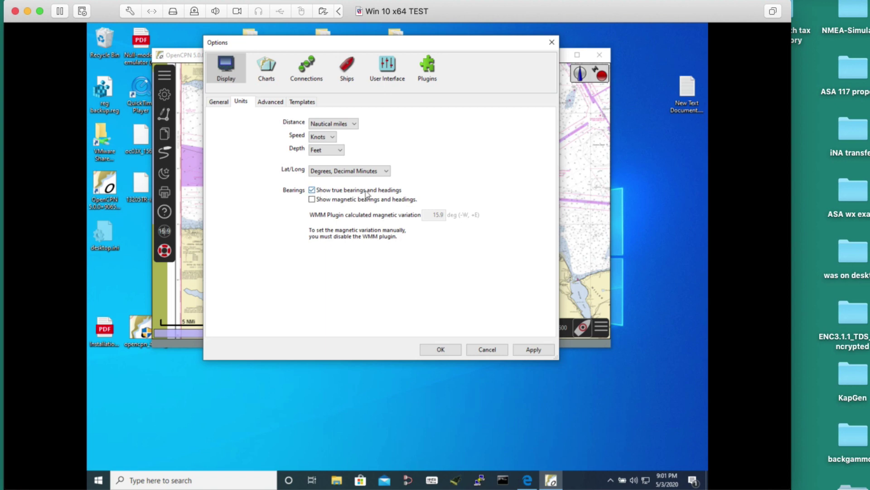
click(311, 200)
click(312, 200)
Cancel the unit changes, then disable the WMM plugin under Plugins and confirm with OK
click(492, 350)
click(164, 94)
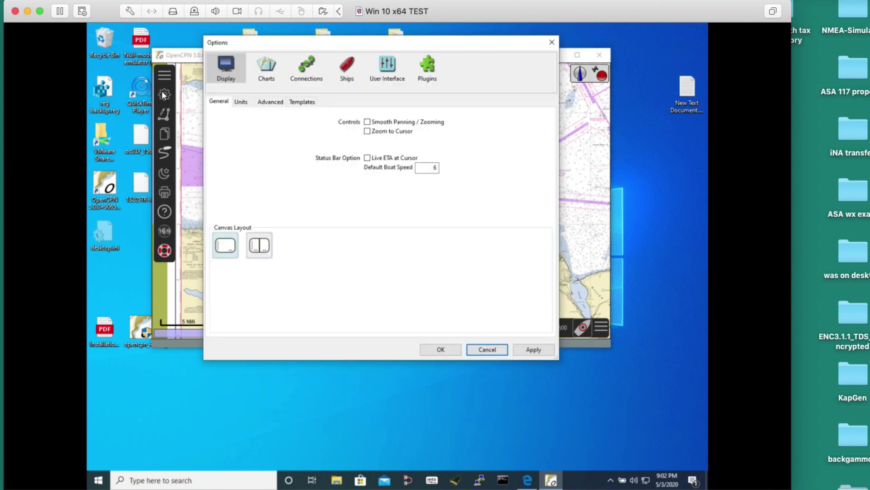
click(423, 72)
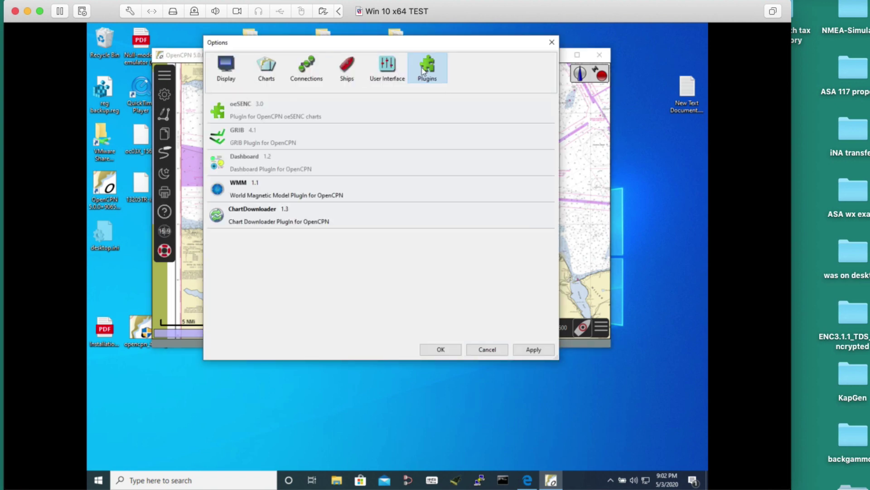
click(246, 186)
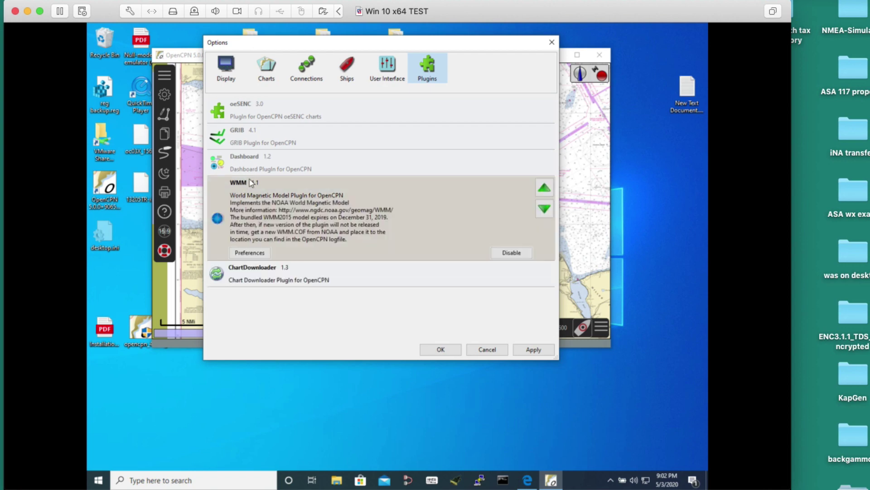
click(512, 253)
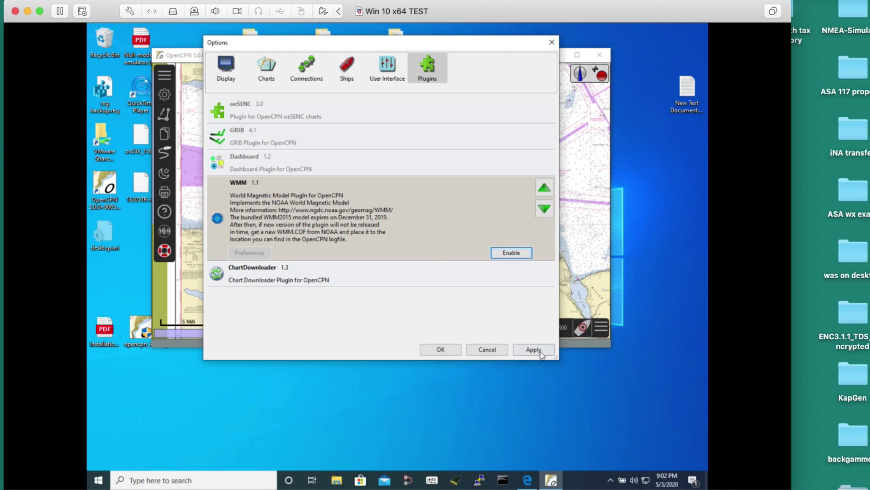
click(440, 350)
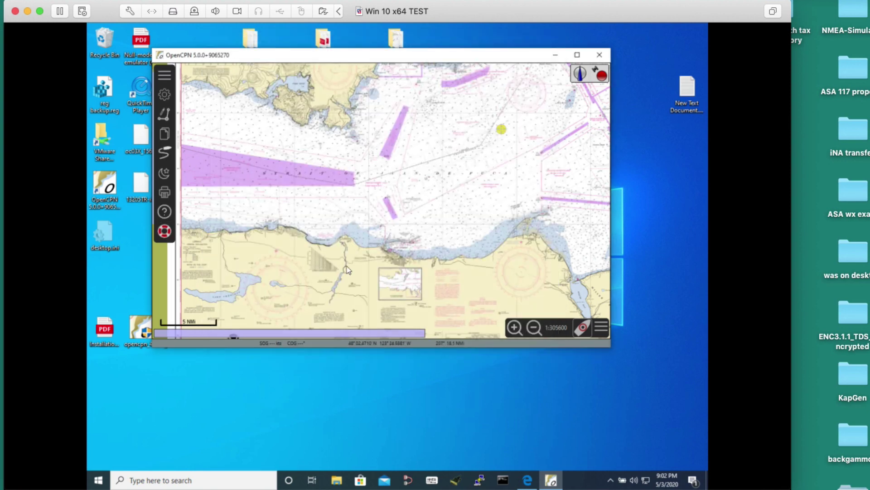
Switch from true to magnetic bearings with a 20.0° variation in Display > Units, then apply and close
click(165, 95)
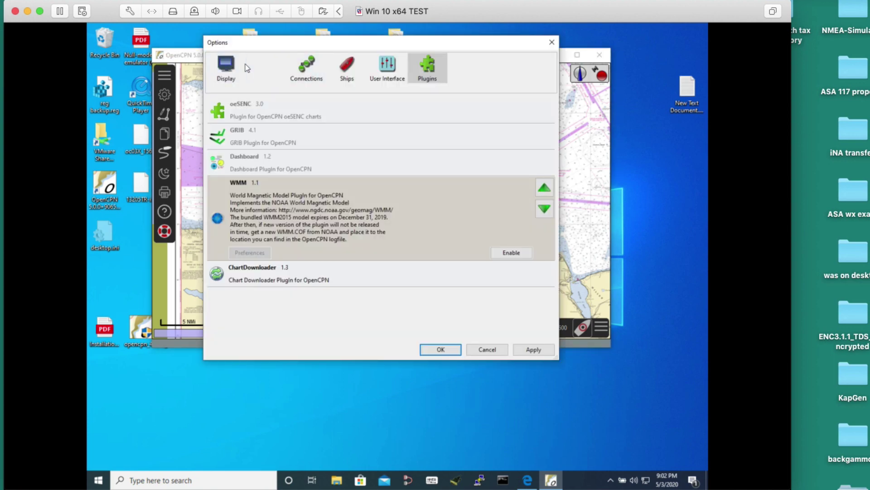
click(225, 74)
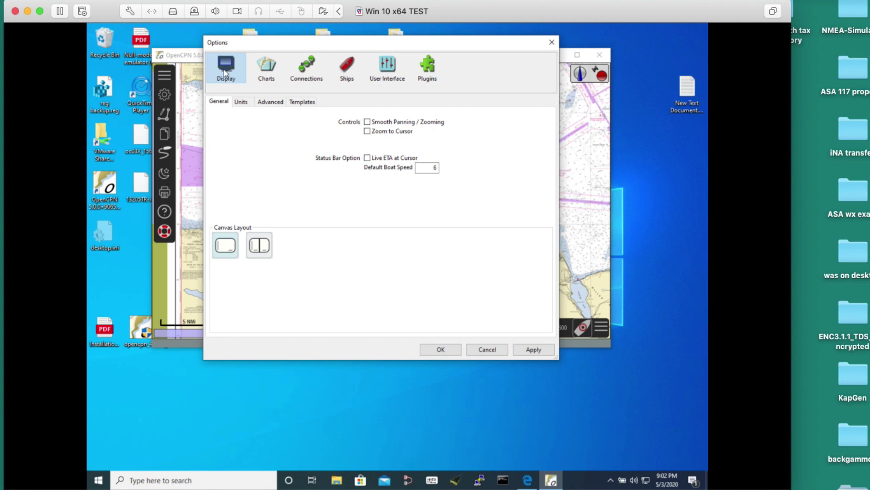
click(240, 102)
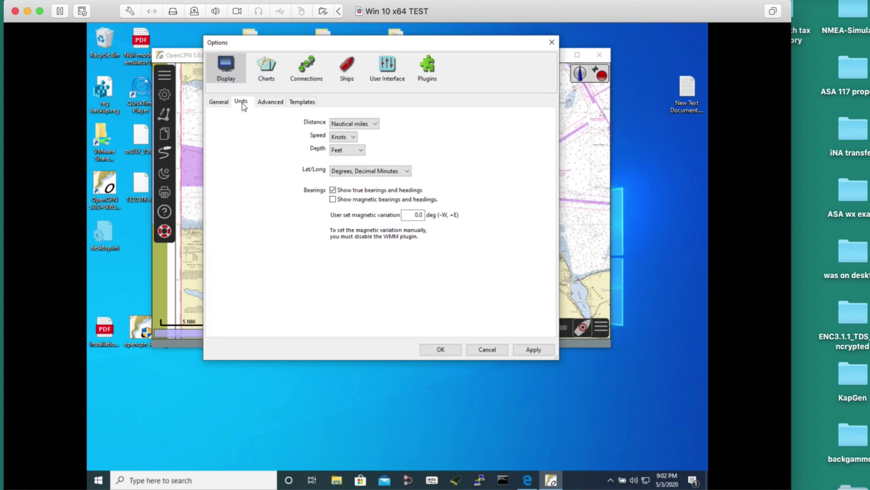
click(333, 199)
click(332, 190)
drag(413, 215, 436, 219)
text(20.0)
click(534, 352)
click(440, 350)
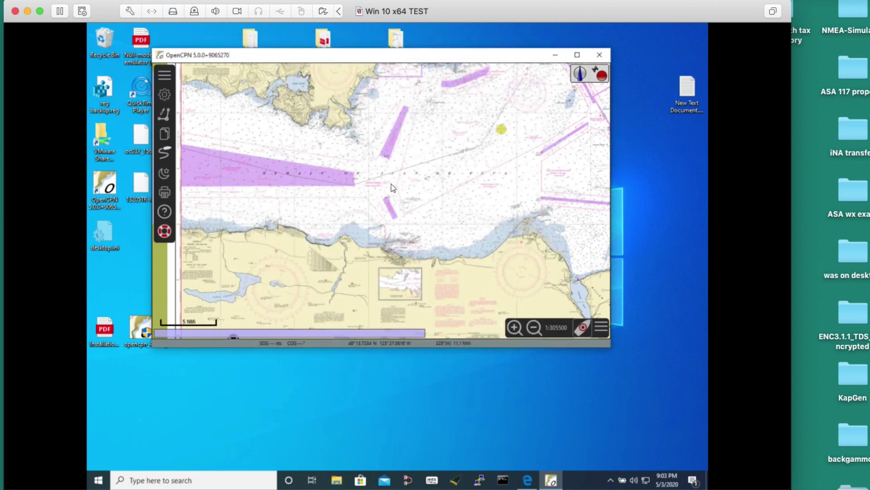
key(ctrl+r)
click(391, 182)
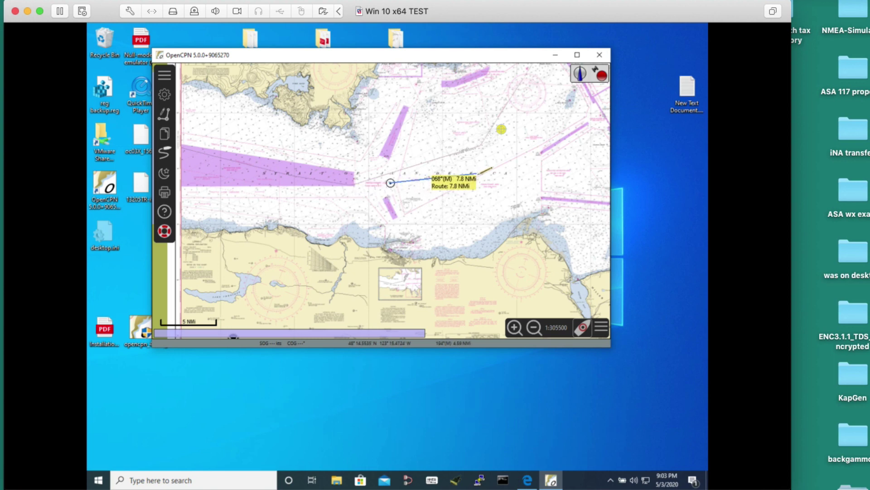
click(476, 173)
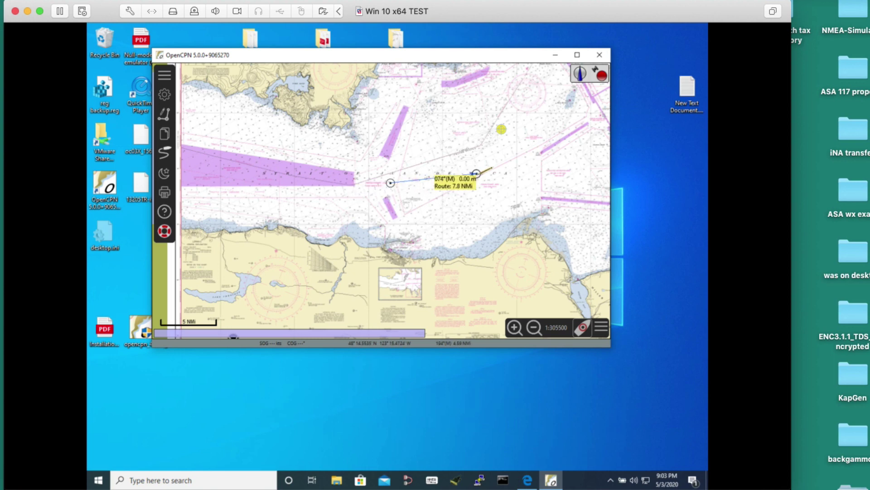
key(Escape)
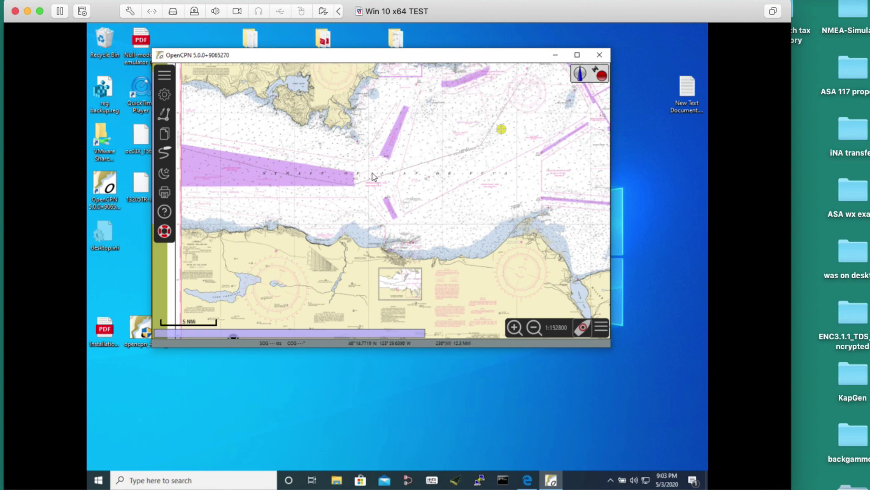
scroll(373, 177, up, 2)
scroll(373, 189, down, 5)
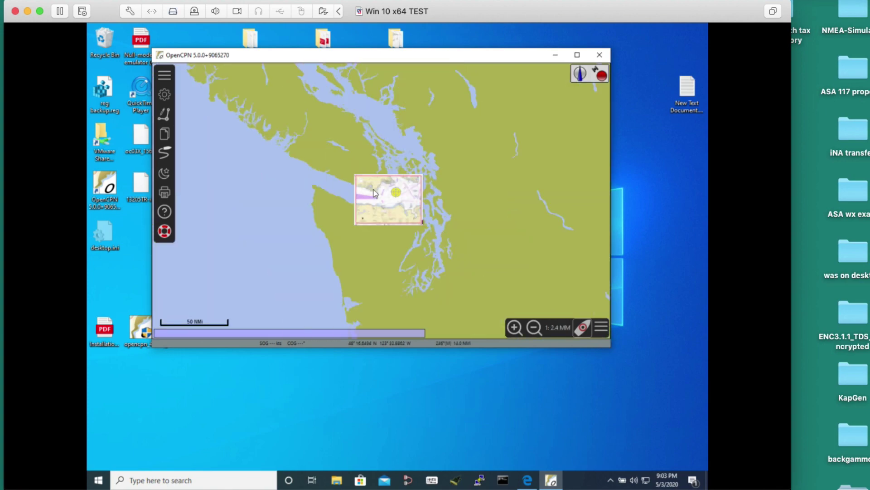
scroll(374, 190, up, 6)
scroll(374, 189, up, 1)
scroll(374, 190, down, 3)
scroll(373, 190, up, 2)
scroll(373, 189, down, 2)
scroll(374, 189, up, 1)
scroll(374, 190, down, 2)
scroll(373, 189, up, 1)
scroll(373, 189, down, 1)
scroll(373, 190, down, 1)
scroll(374, 189, up, 1)
scroll(374, 189, up, 2)
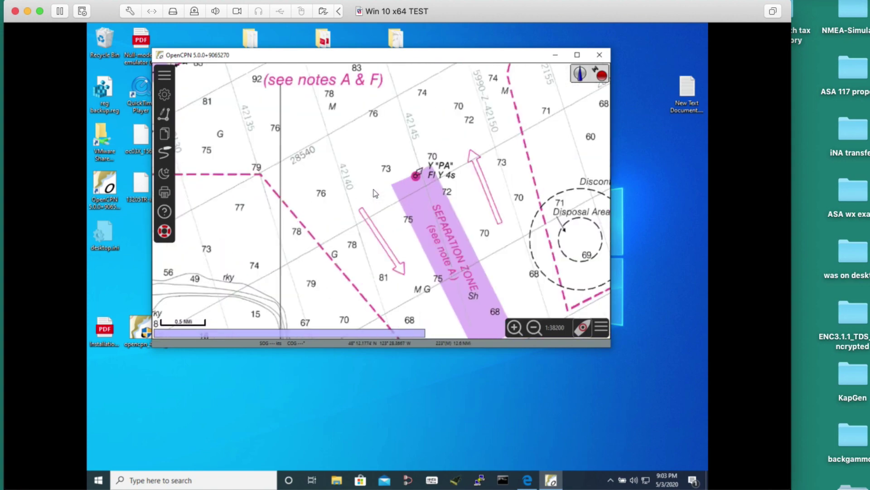
scroll(374, 189, down, 2)
scroll(373, 189, down, 1)
scroll(373, 190, up, 5)
scroll(374, 189, down, 5)
scroll(373, 189, up, 5)
scroll(374, 189, down, 3)
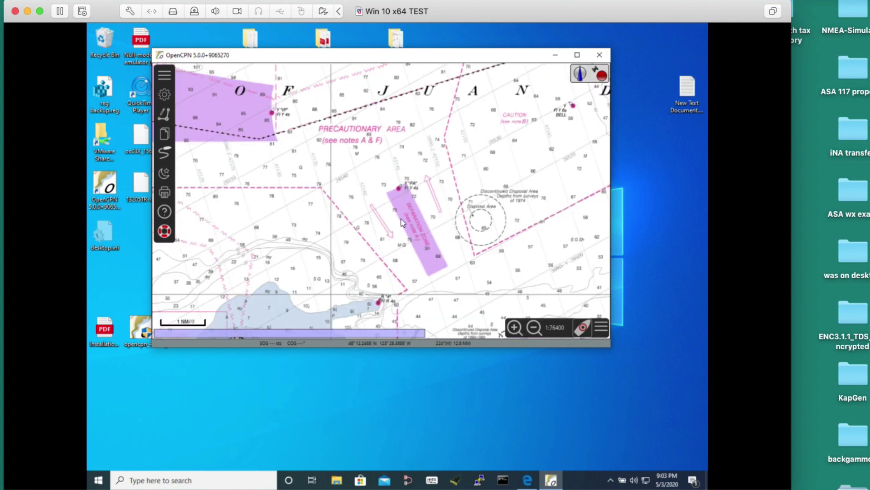
scroll(406, 225, down, 1)
scroll(406, 225, up, 1)
scroll(406, 225, down, 4)
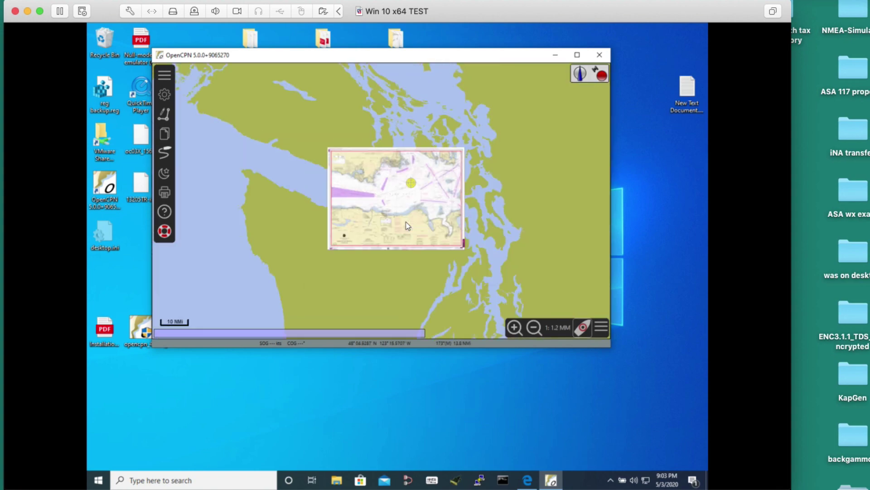
scroll(408, 225, up, 3)
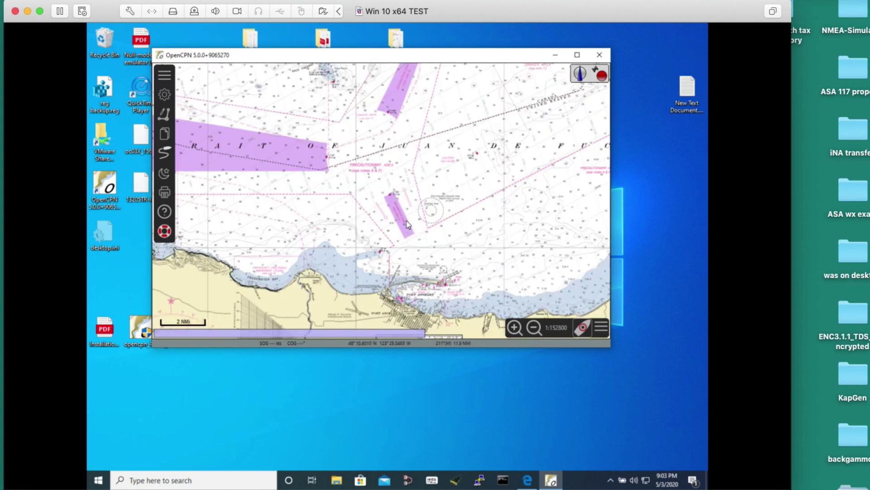
drag(407, 221, 404, 240)
scroll(403, 239, up, 2)
scroll(403, 240, up, 2)
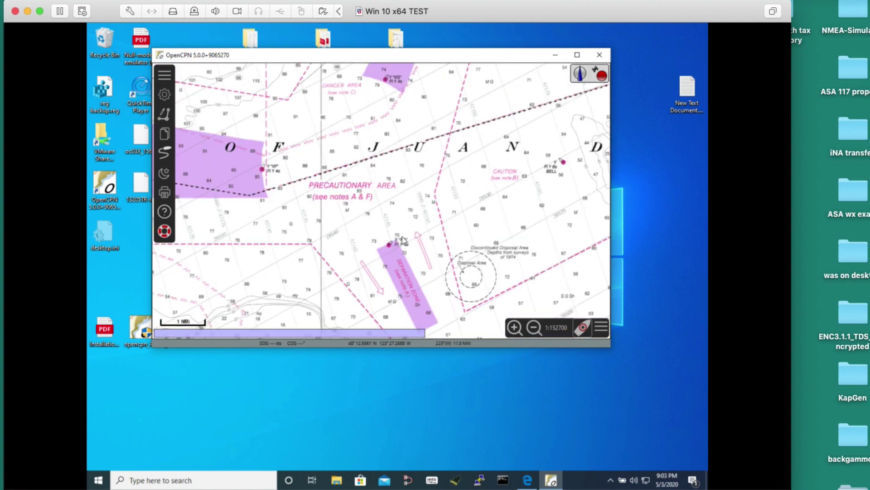
scroll(403, 240, down, 6)
click(515, 327)
click(515, 327)
click(515, 327)
click(515, 327)
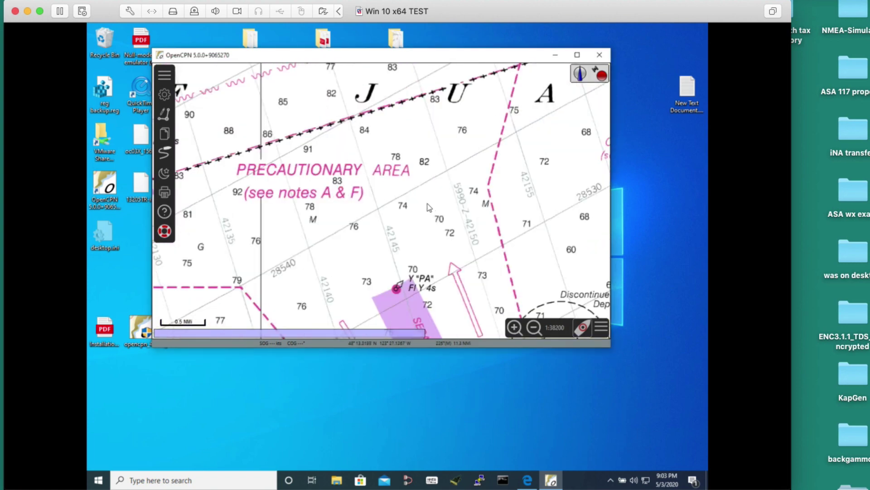
drag(415, 200, 439, 216)
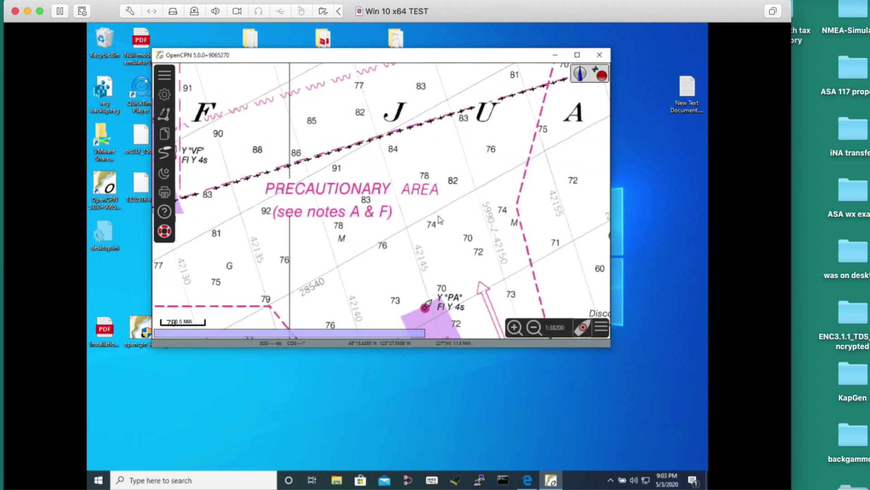
scroll(439, 216, up, 3)
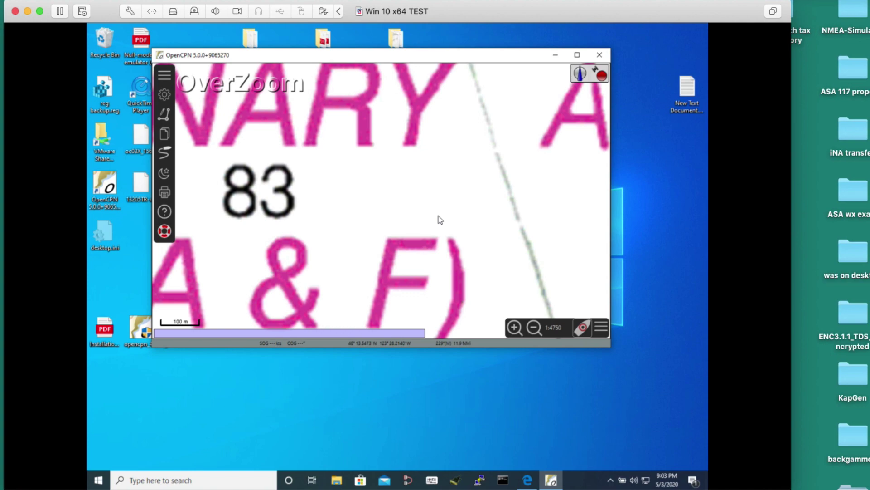
scroll(438, 215, down, 6)
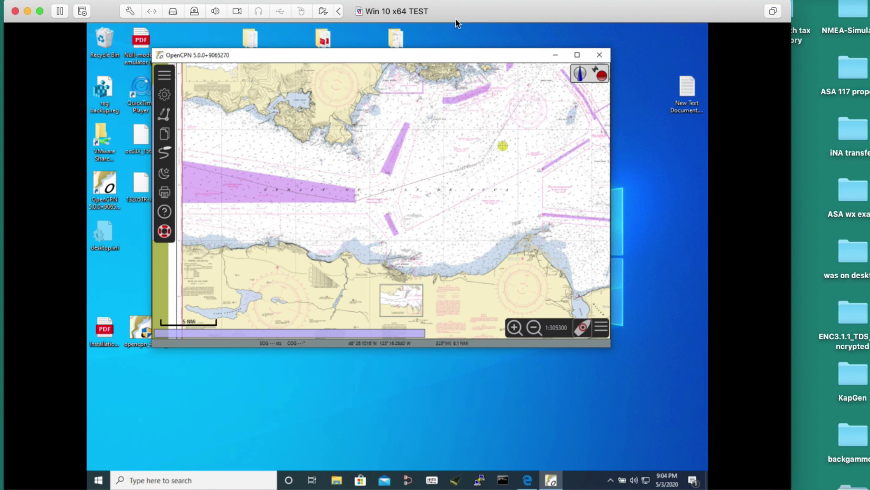
drag(448, 61, 436, 75)
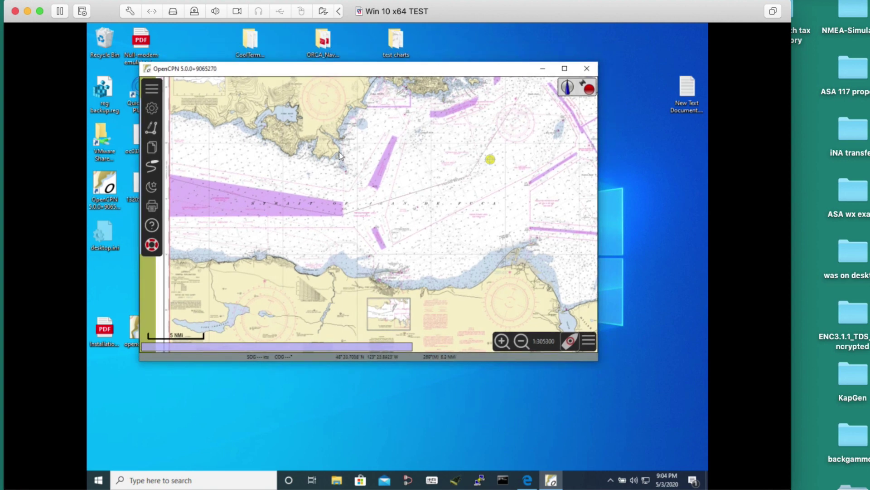